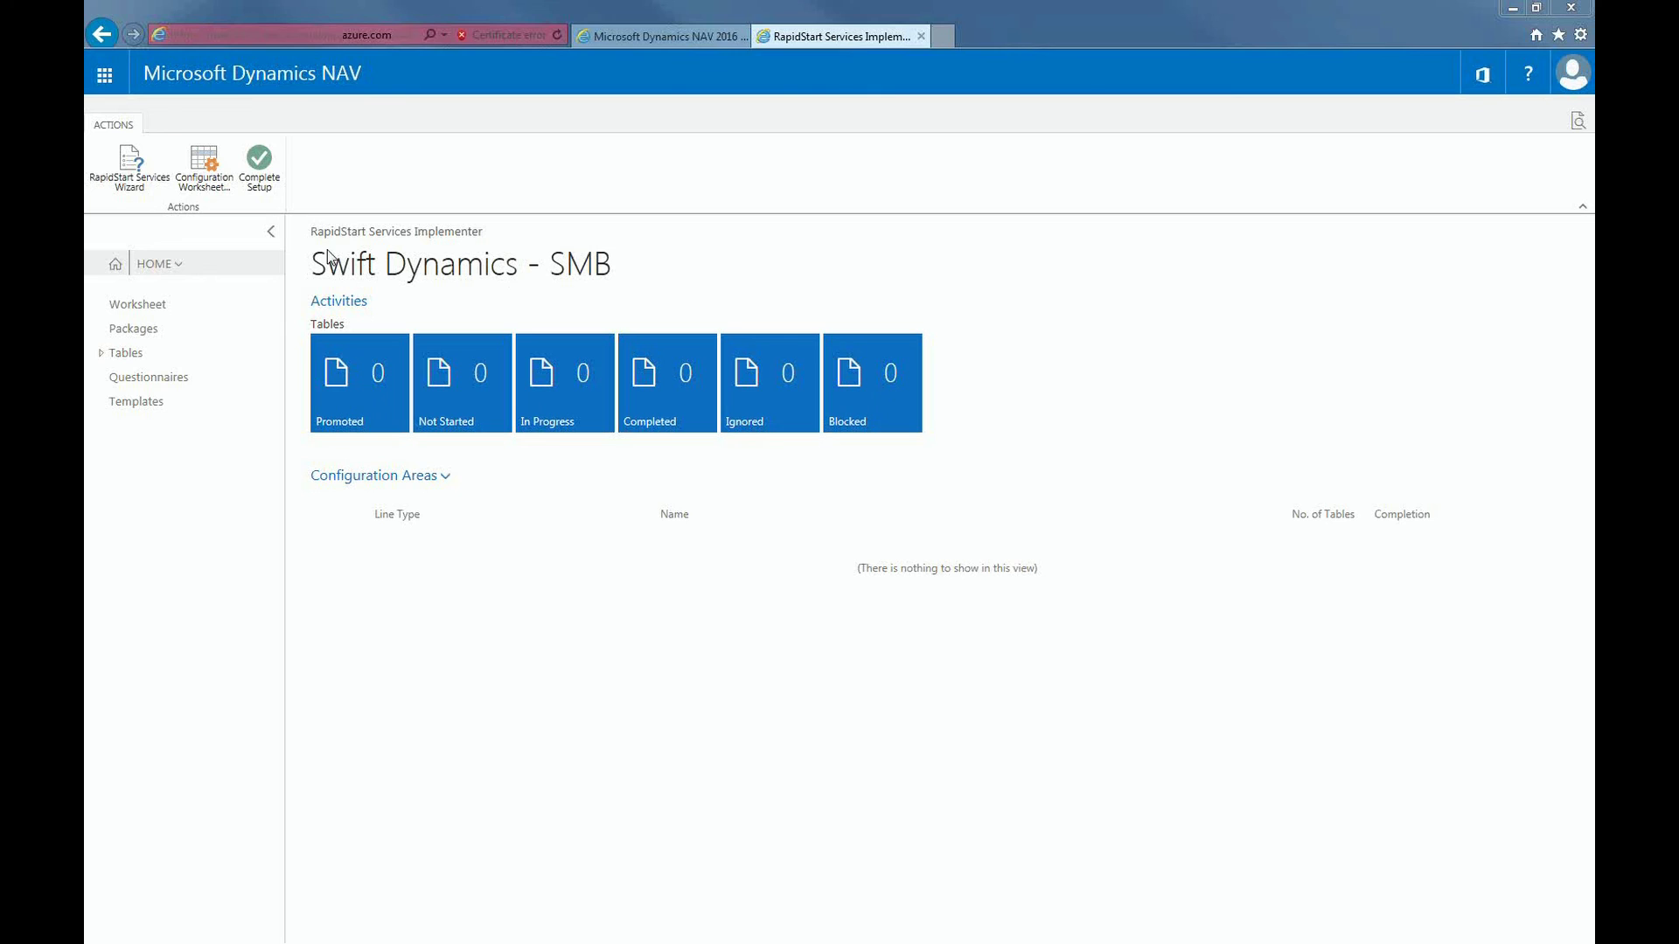
pyautogui.click(130, 181)
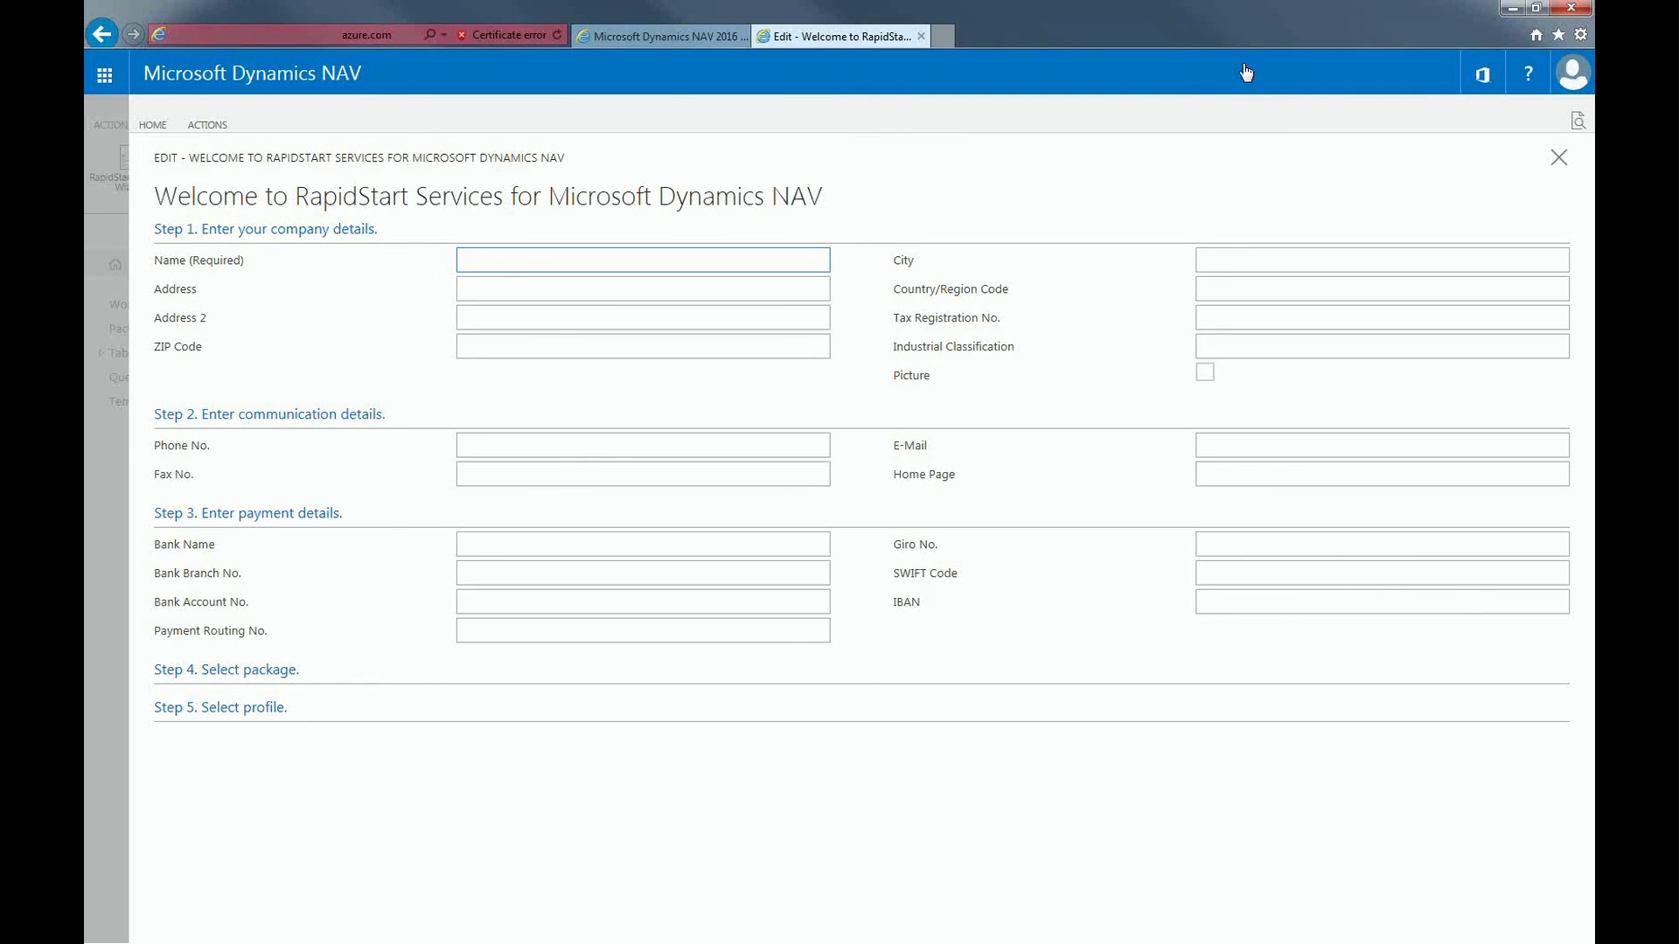
pyautogui.press('Escape')
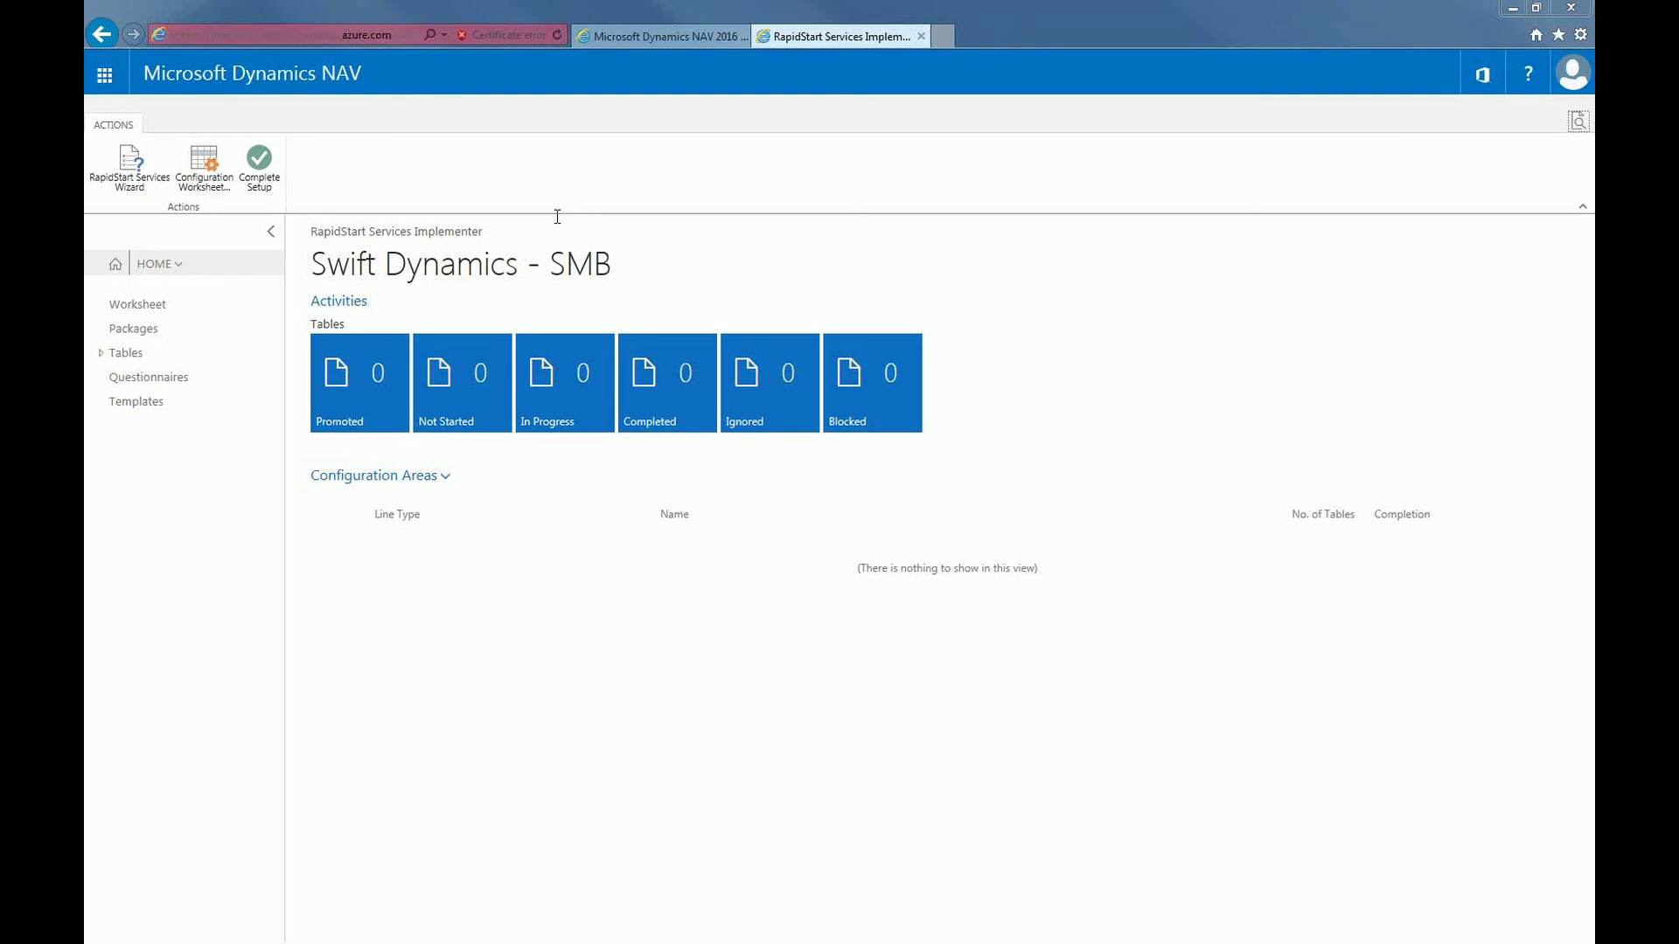
pyautogui.click(1577, 126)
# Check via page search that the Chart of Accounts is empty, then return to the Small Biz Config. Pkg. workbook.
pyautogui.write('char')
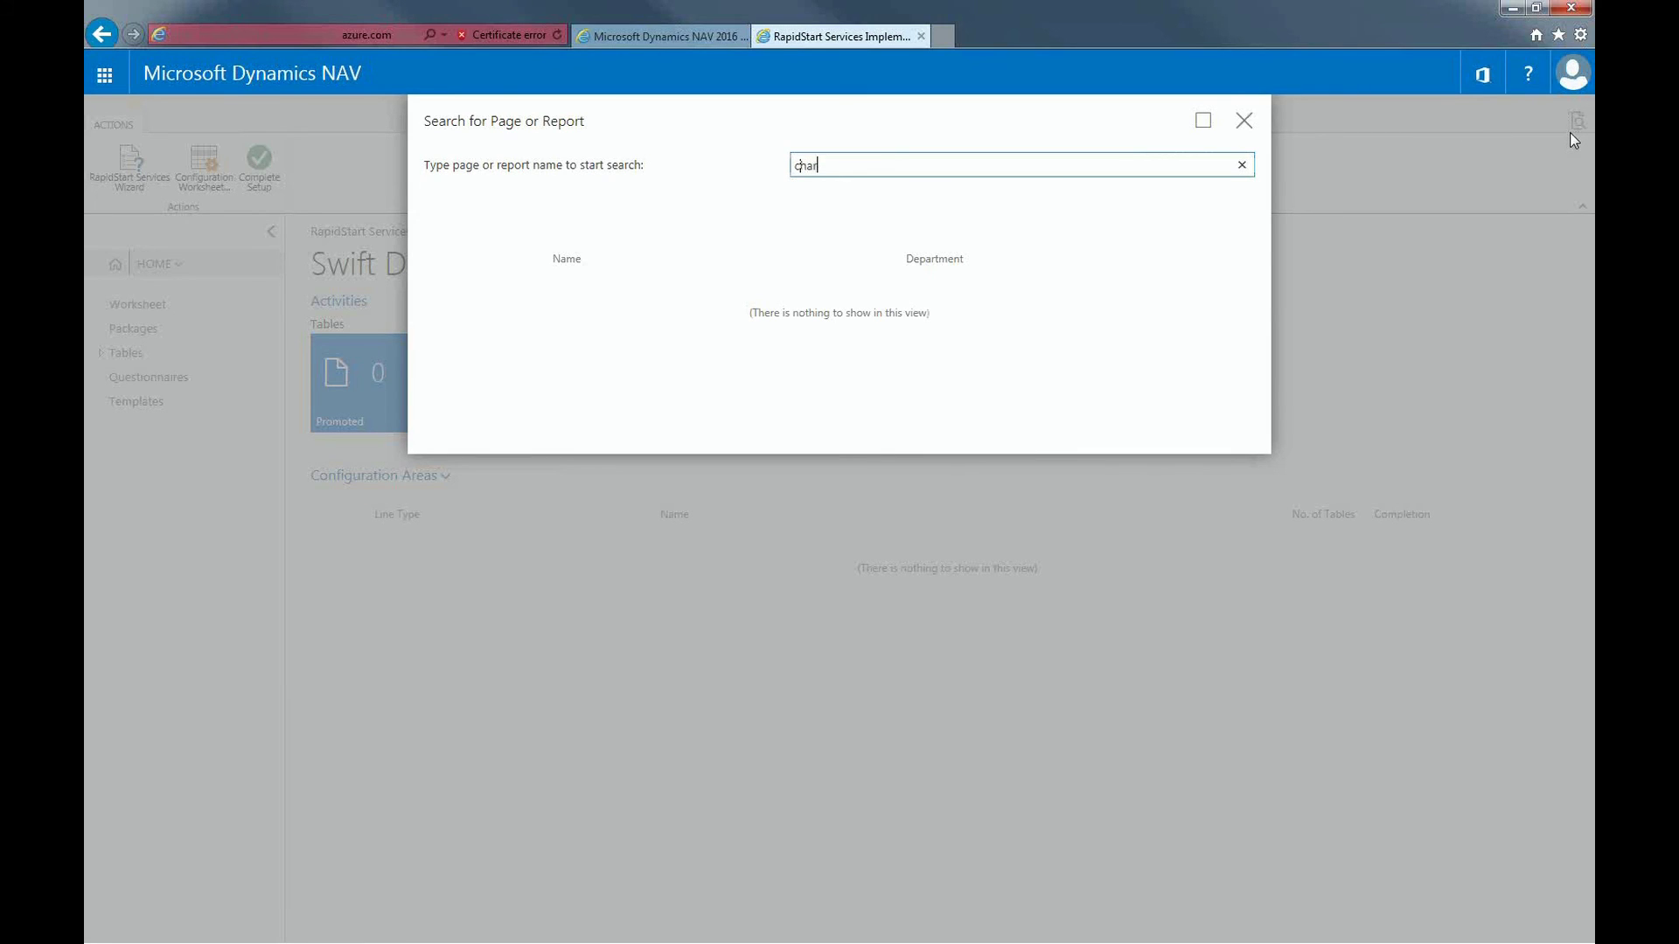
pyautogui.write('t of')
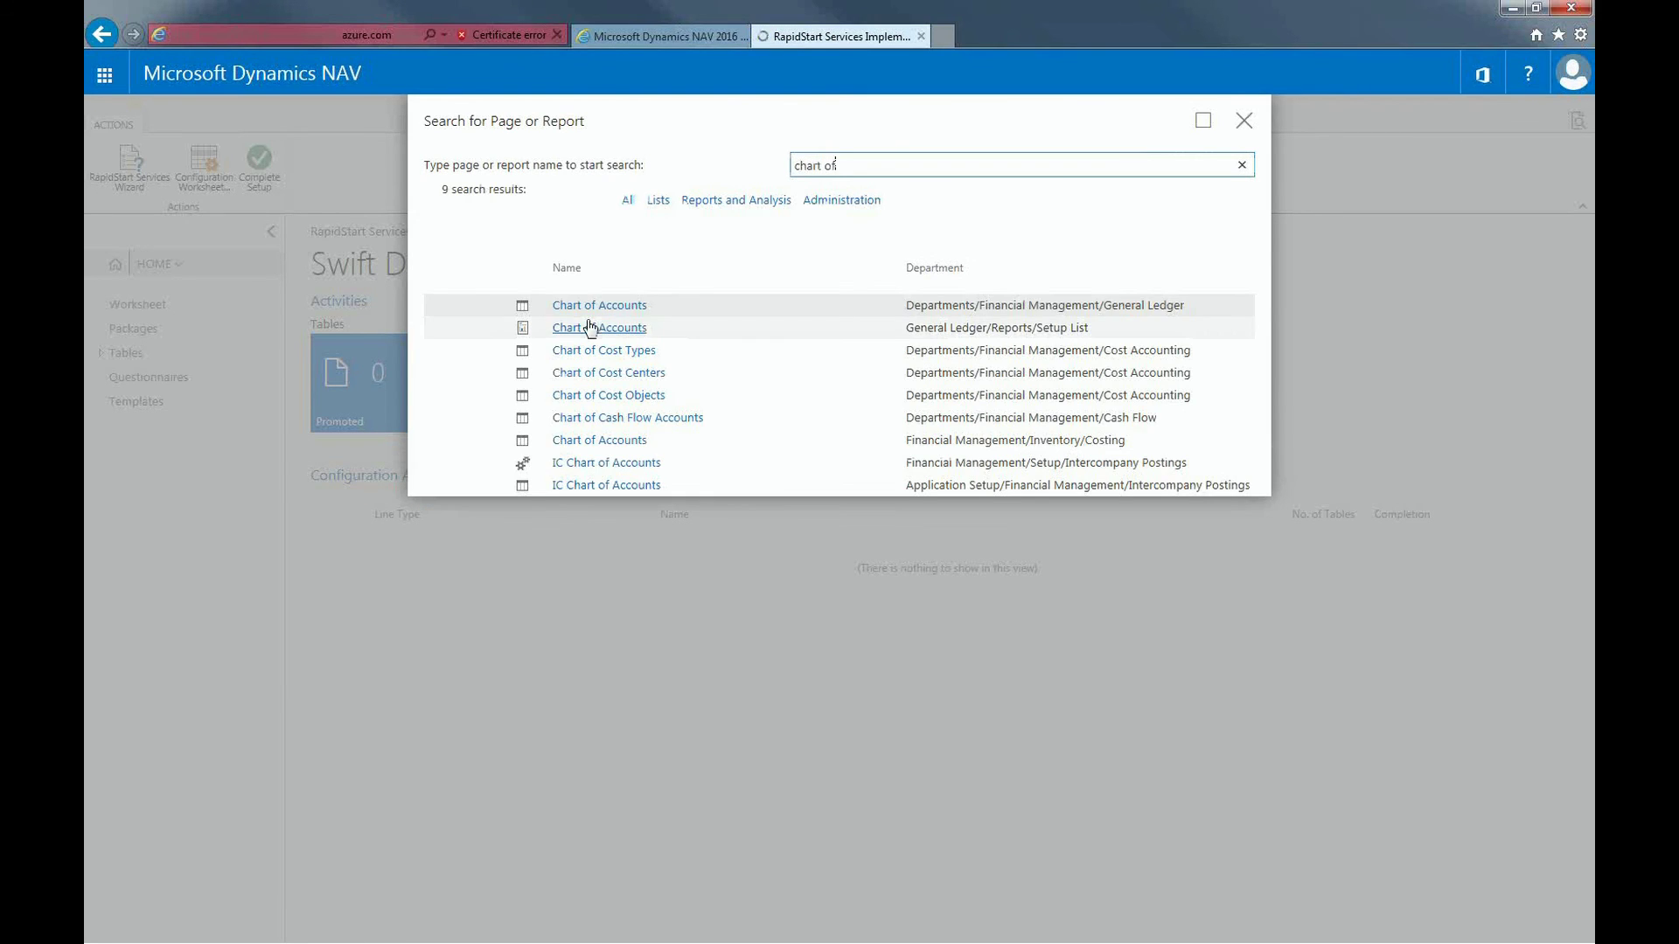
pyautogui.click(591, 306)
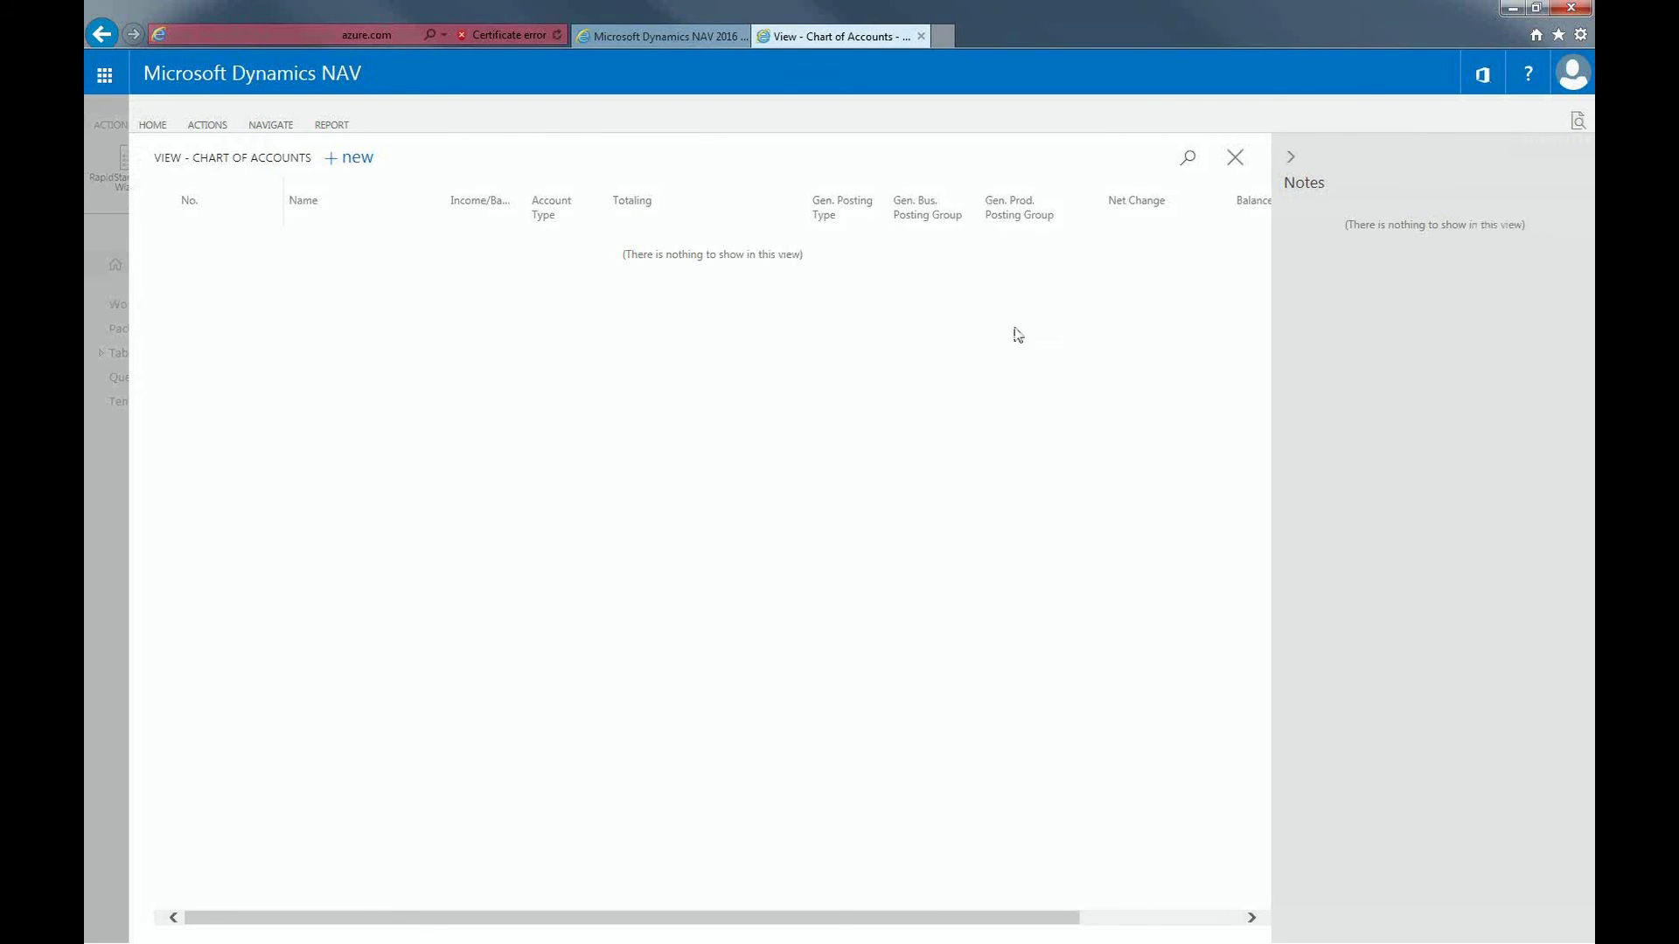
pyautogui.click(1235, 158)
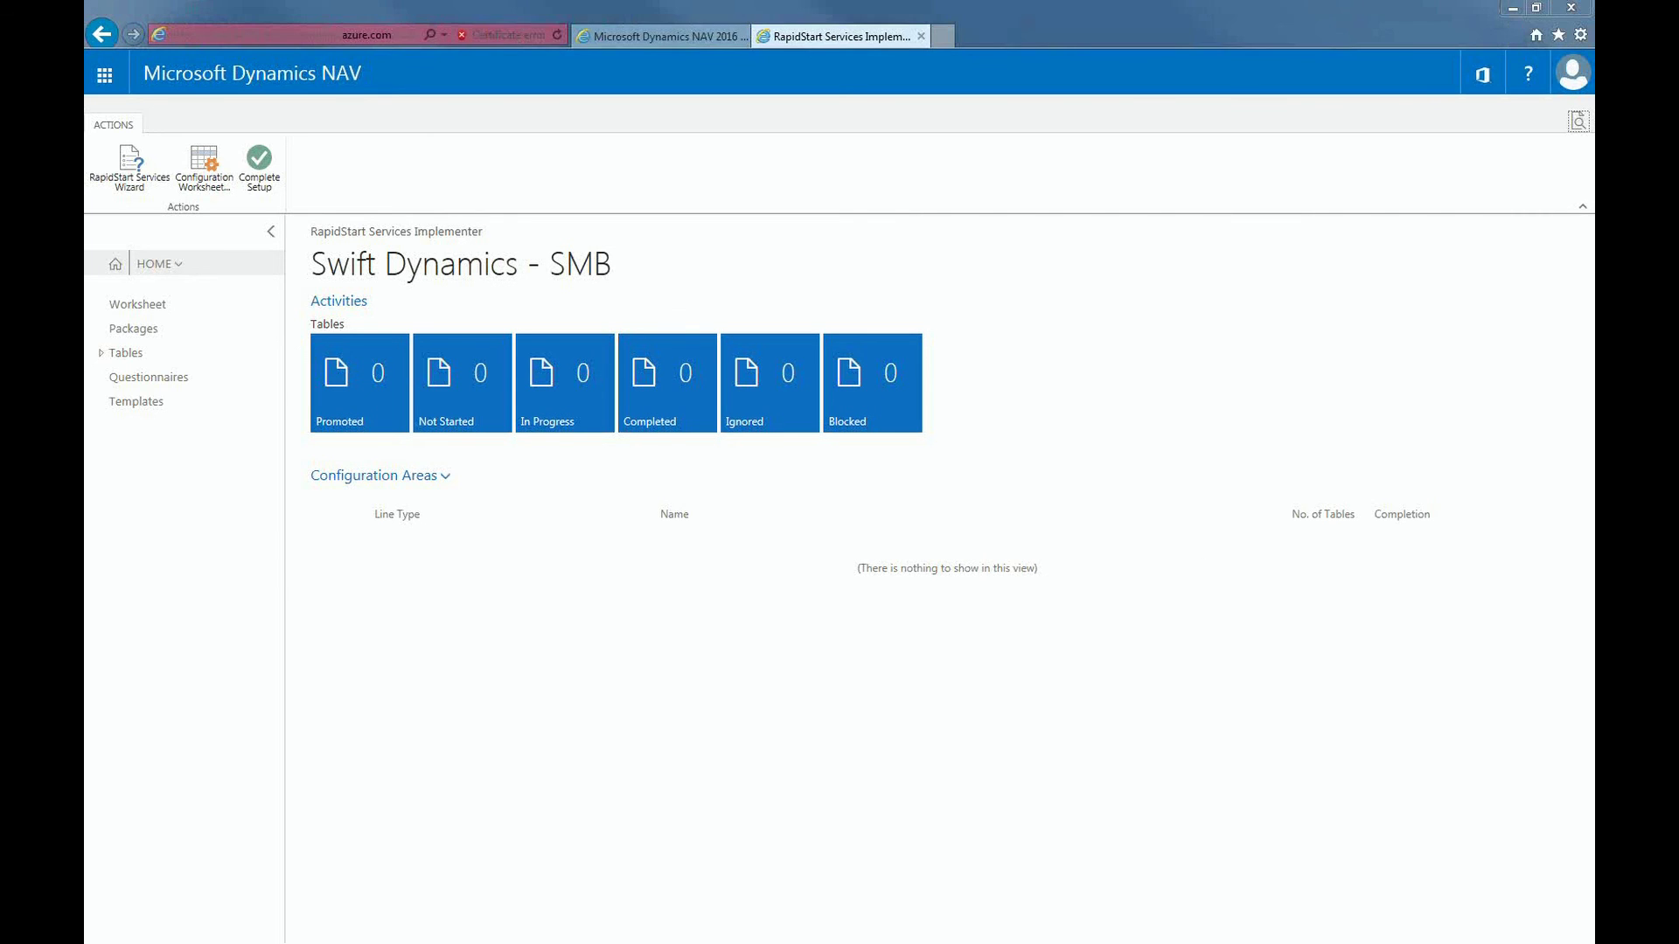
pyautogui.hotkey('alt', 'Tab')
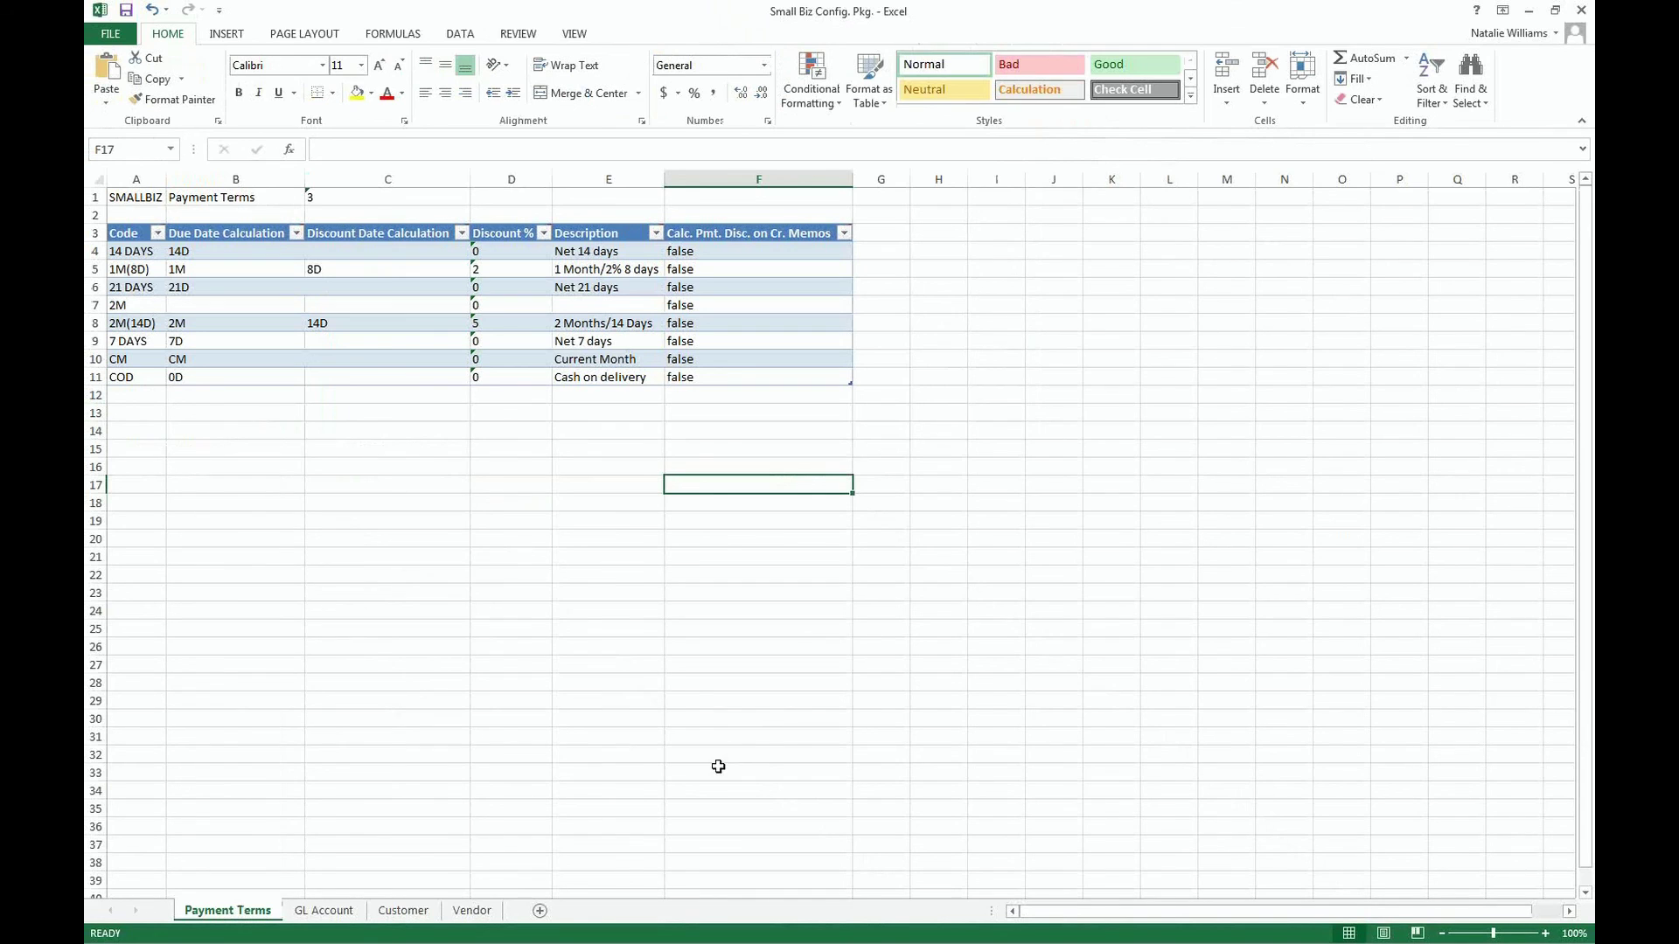
# Look through the GL Account, Customer and Vendor sheets, ending back on the GL Account sheet.
pyautogui.click(306, 911)
pyautogui.click(404, 910)
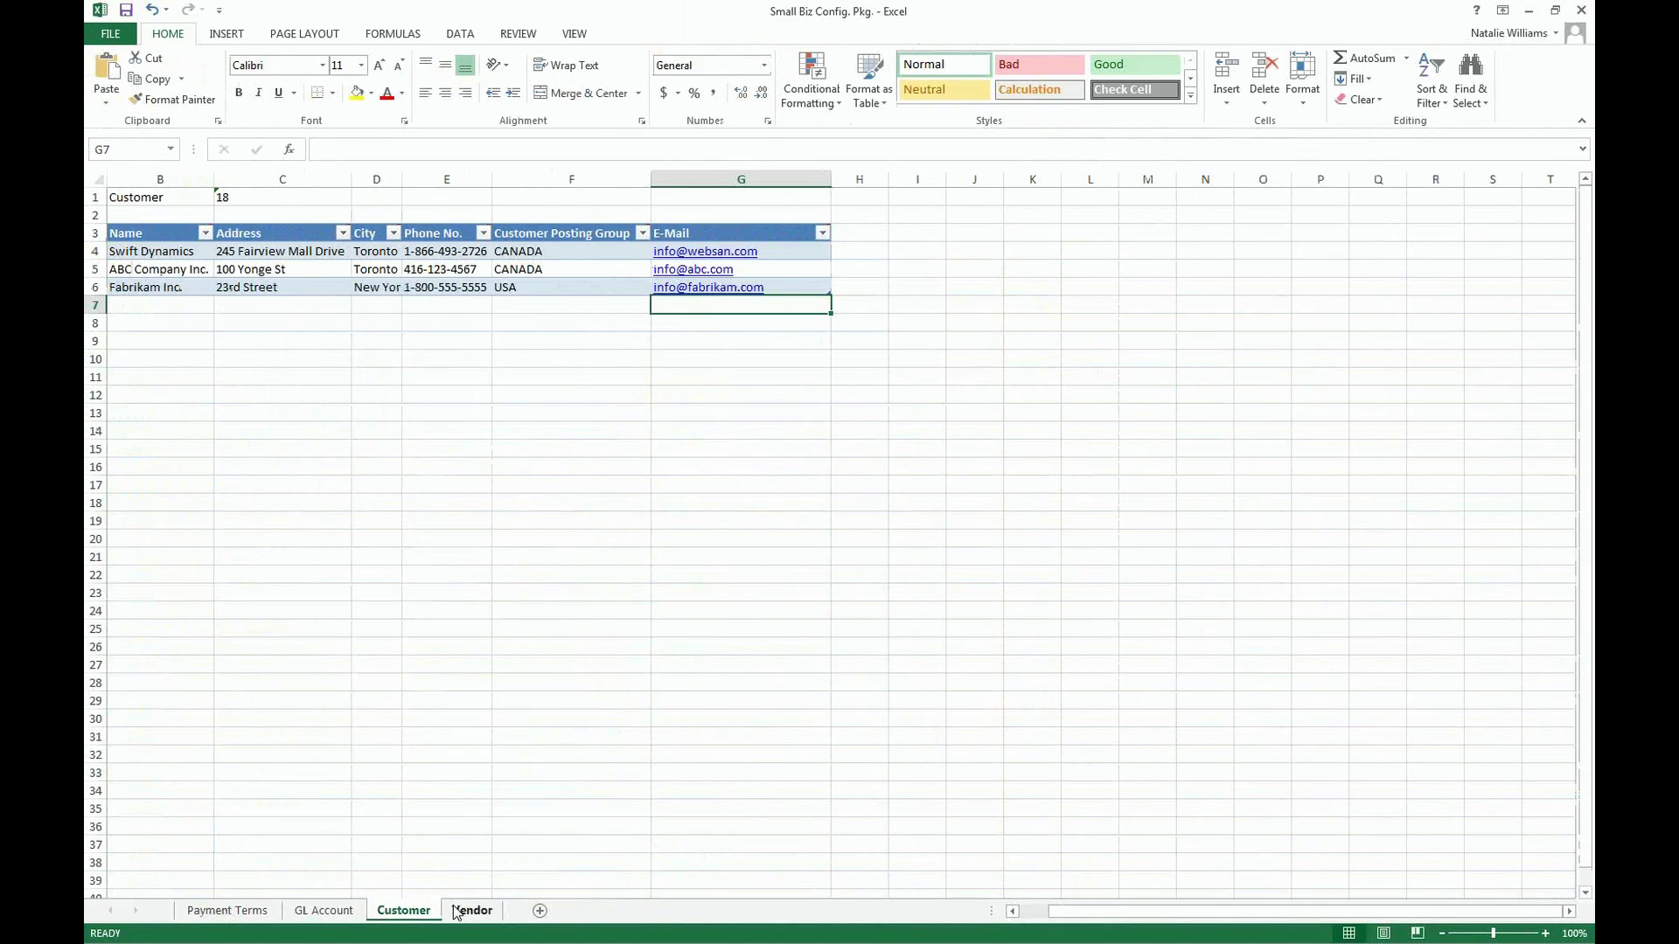
pyautogui.click(456, 912)
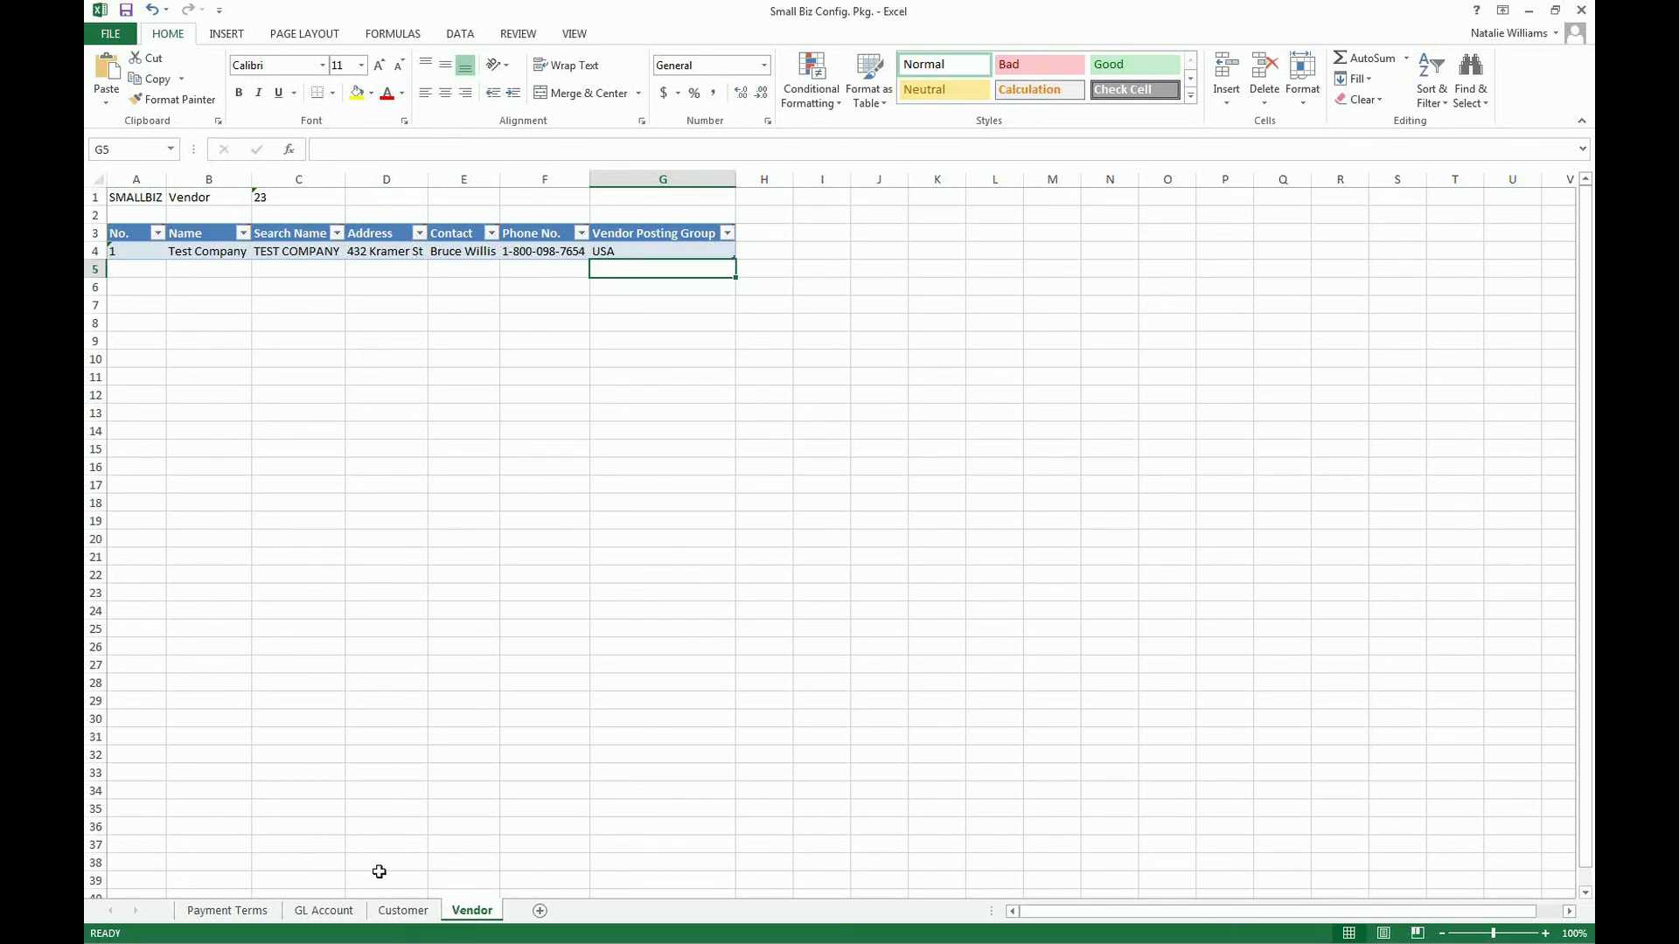
pyautogui.click(304, 912)
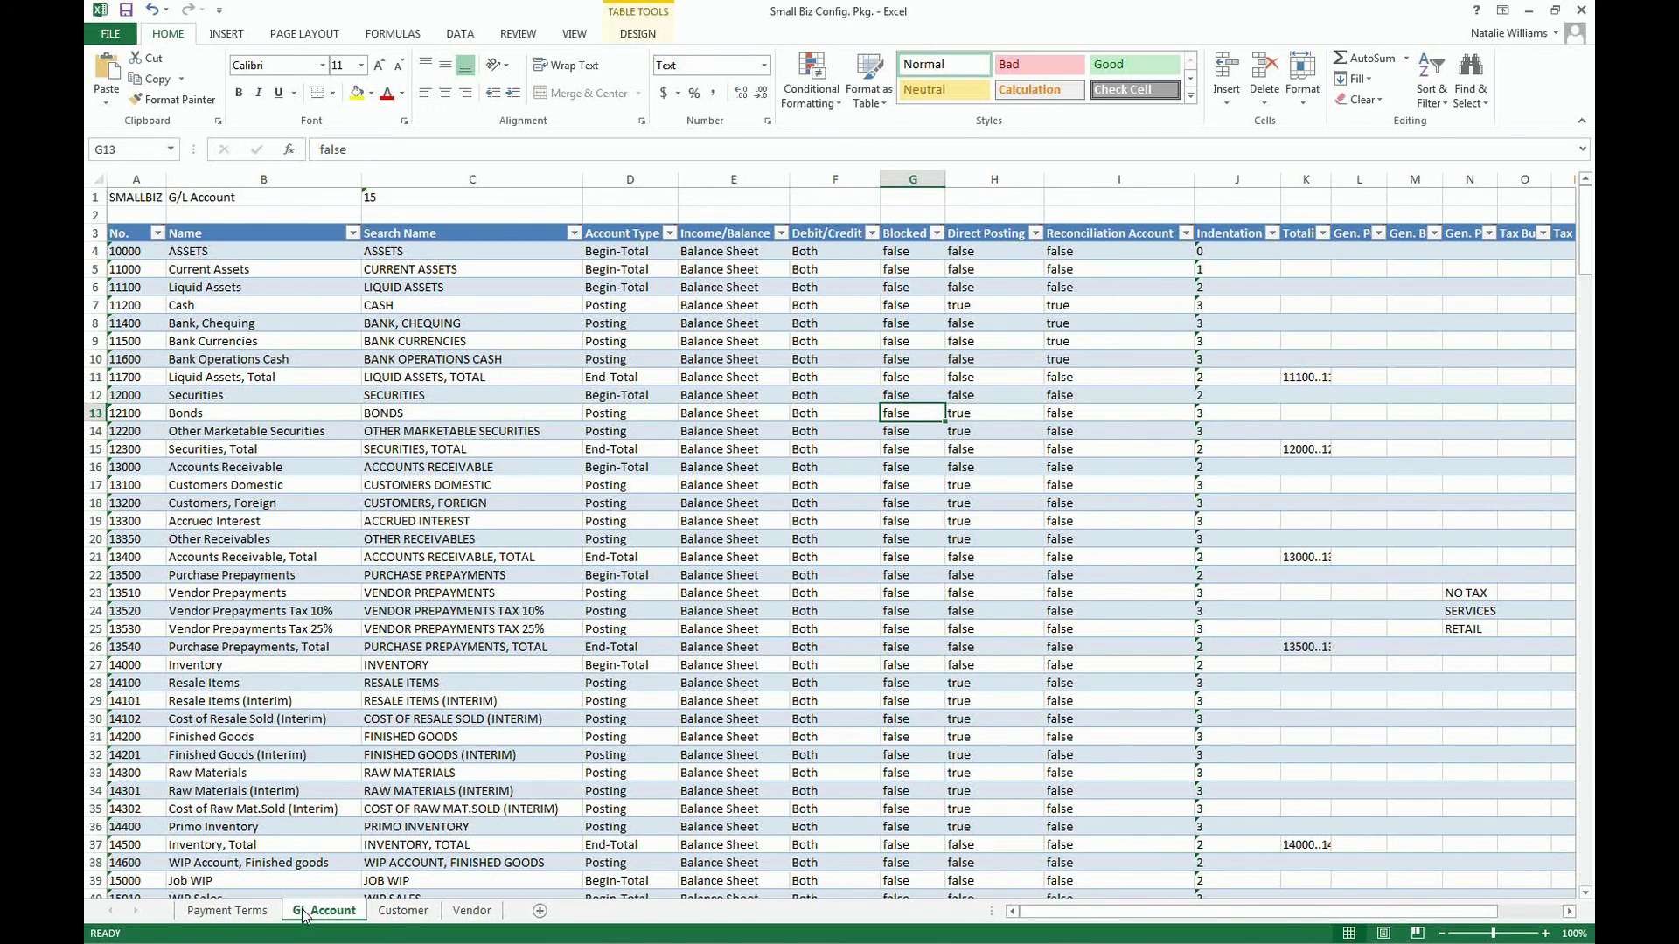
# Add Payment Terms row 12 (60D, due 60D, 0 discount, '60 Days', false) and save the workbook.
pyautogui.click(227, 910)
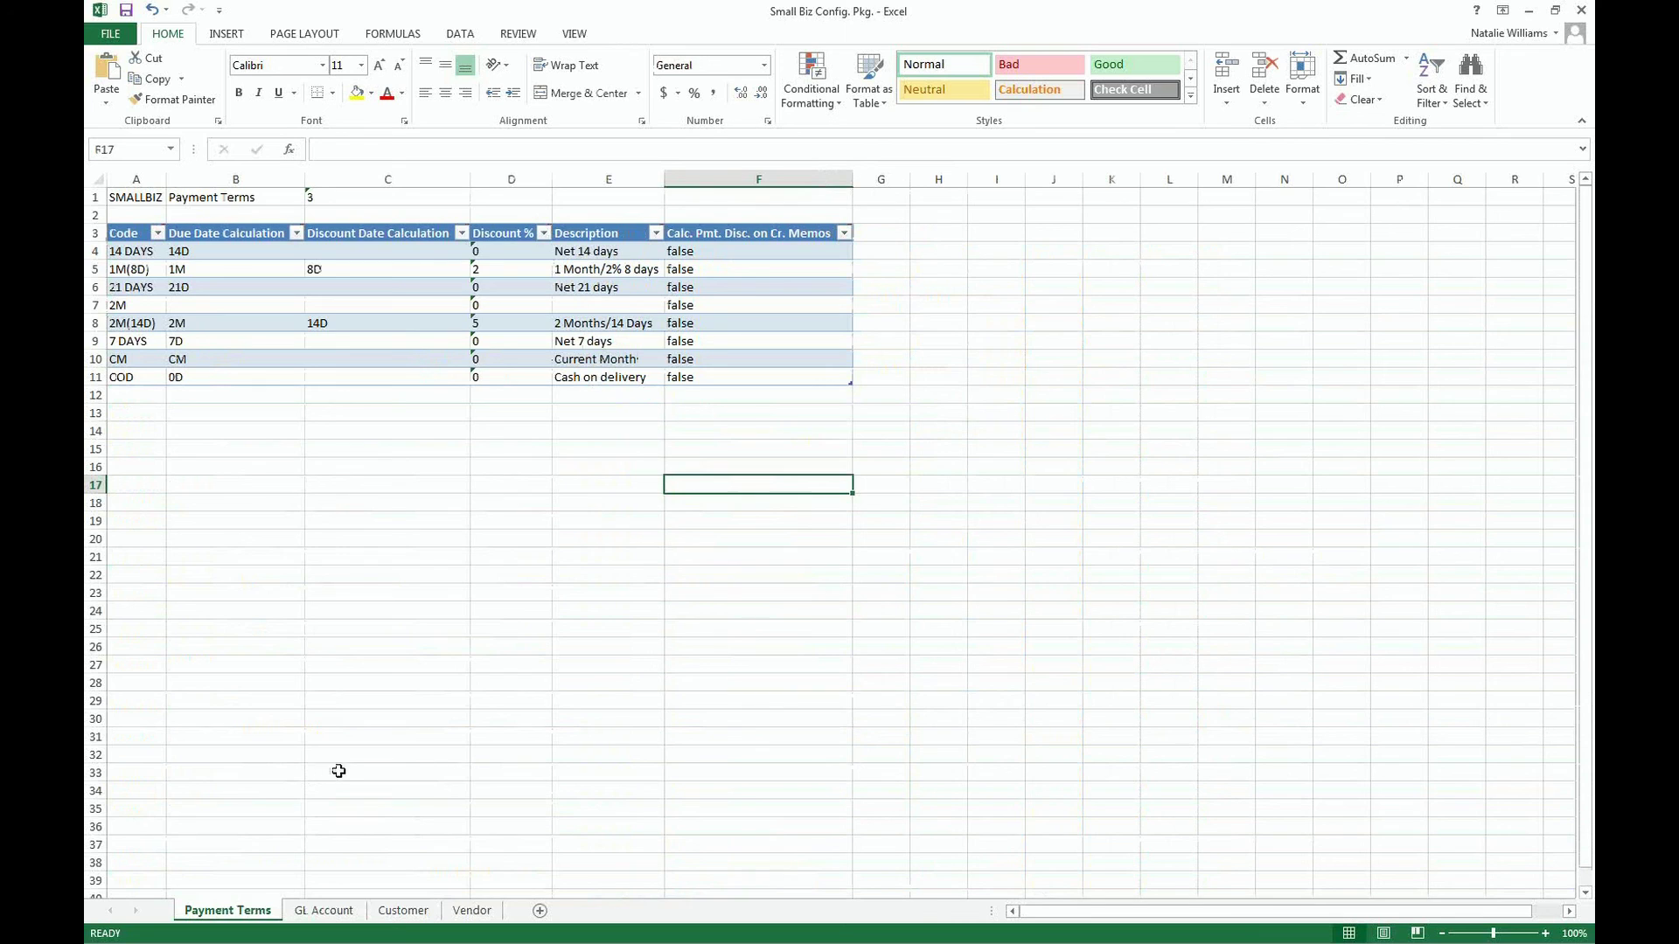
pyautogui.click(140, 395)
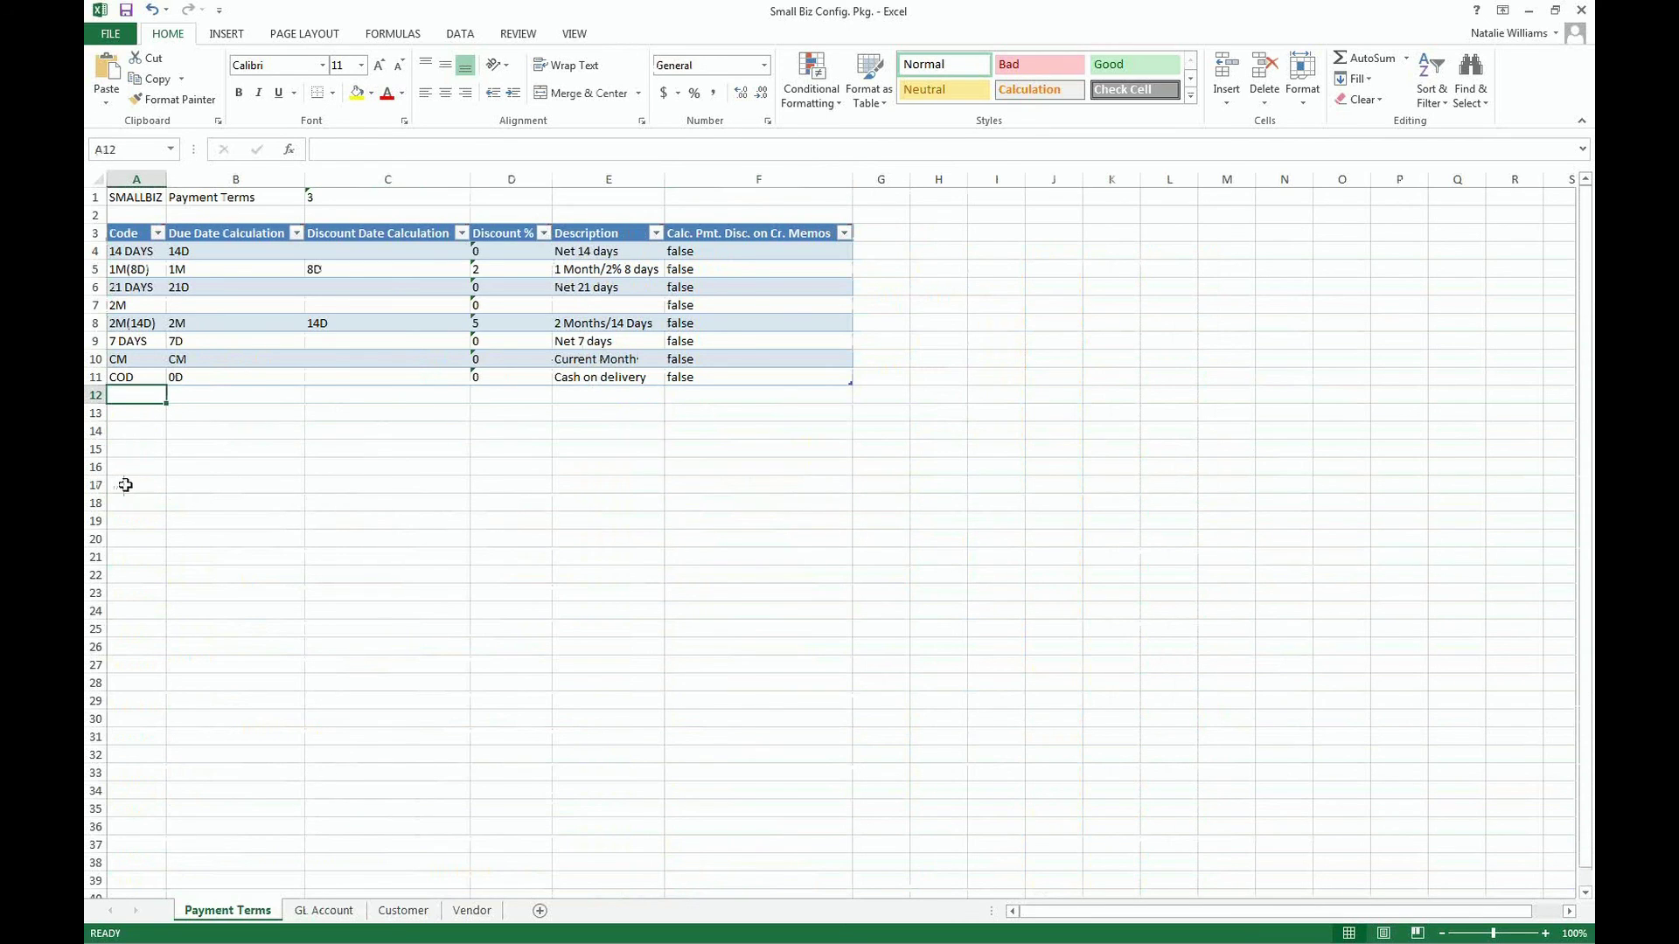
pyautogui.write('60D')
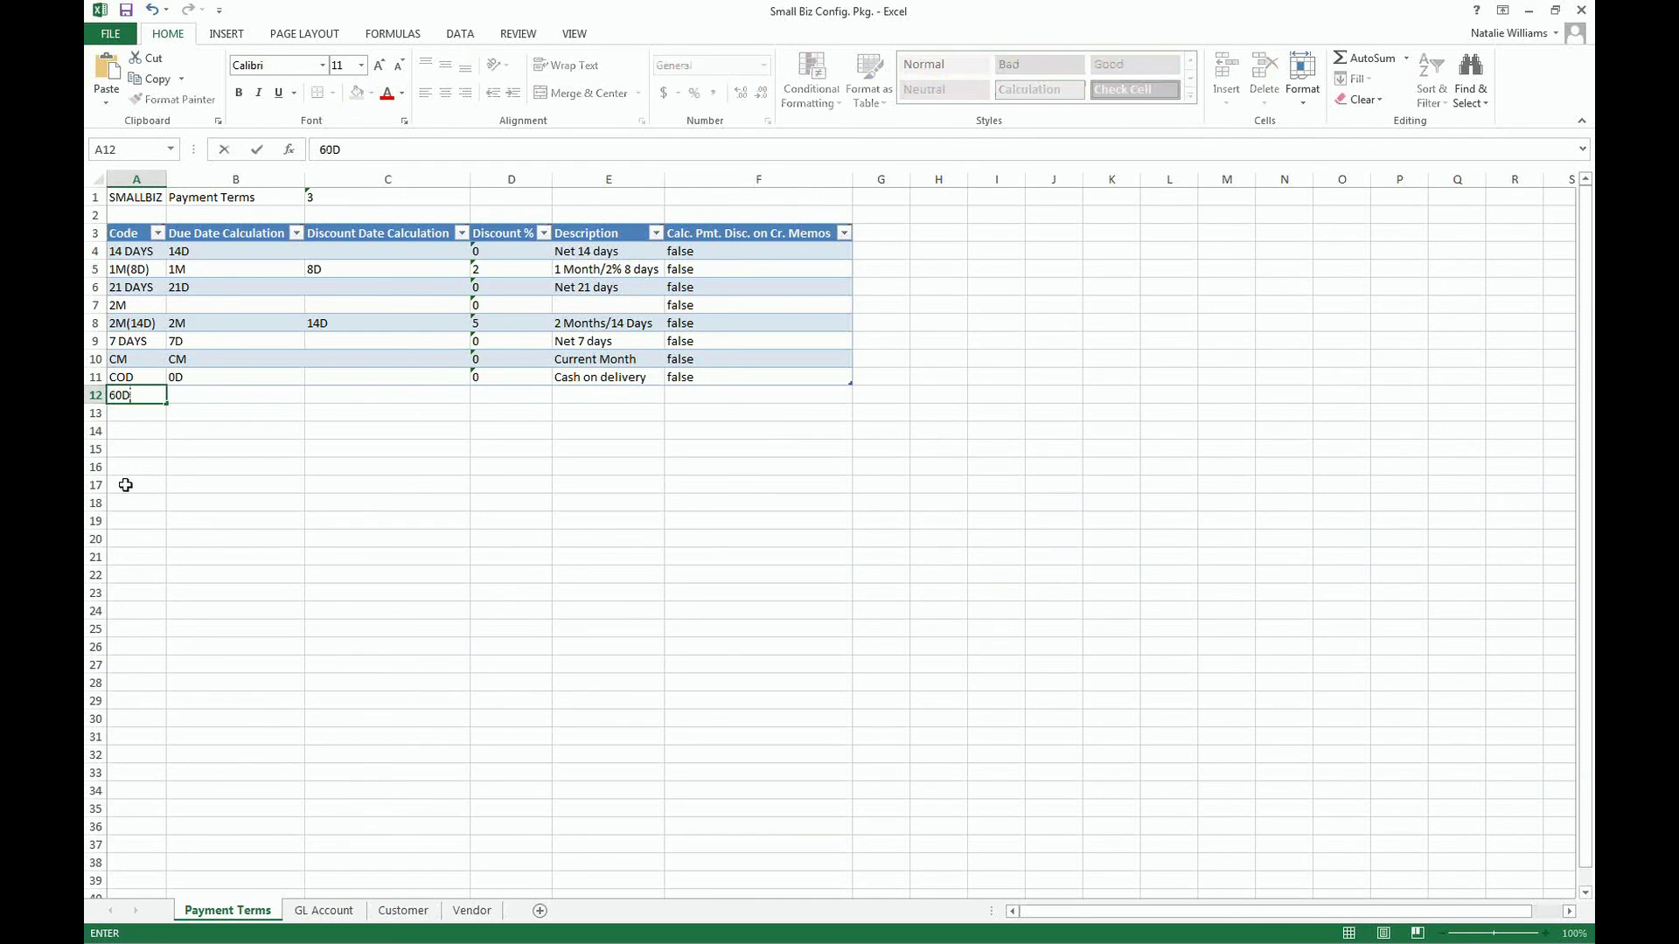
pyautogui.press('Tab')
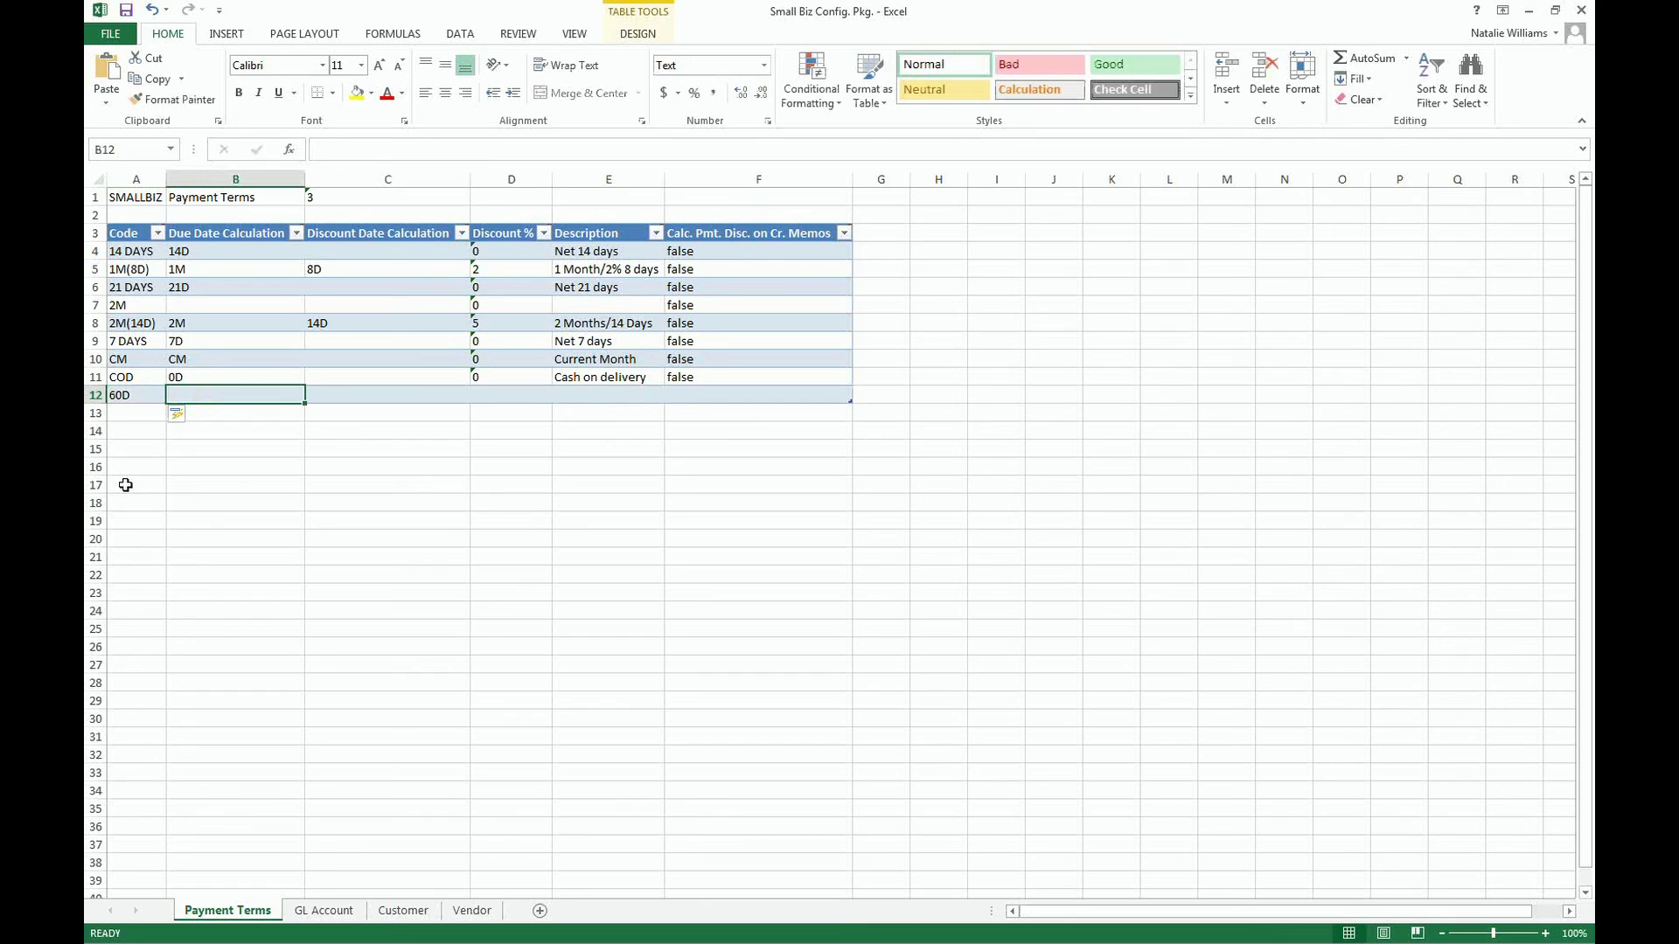
pyautogui.write('60')
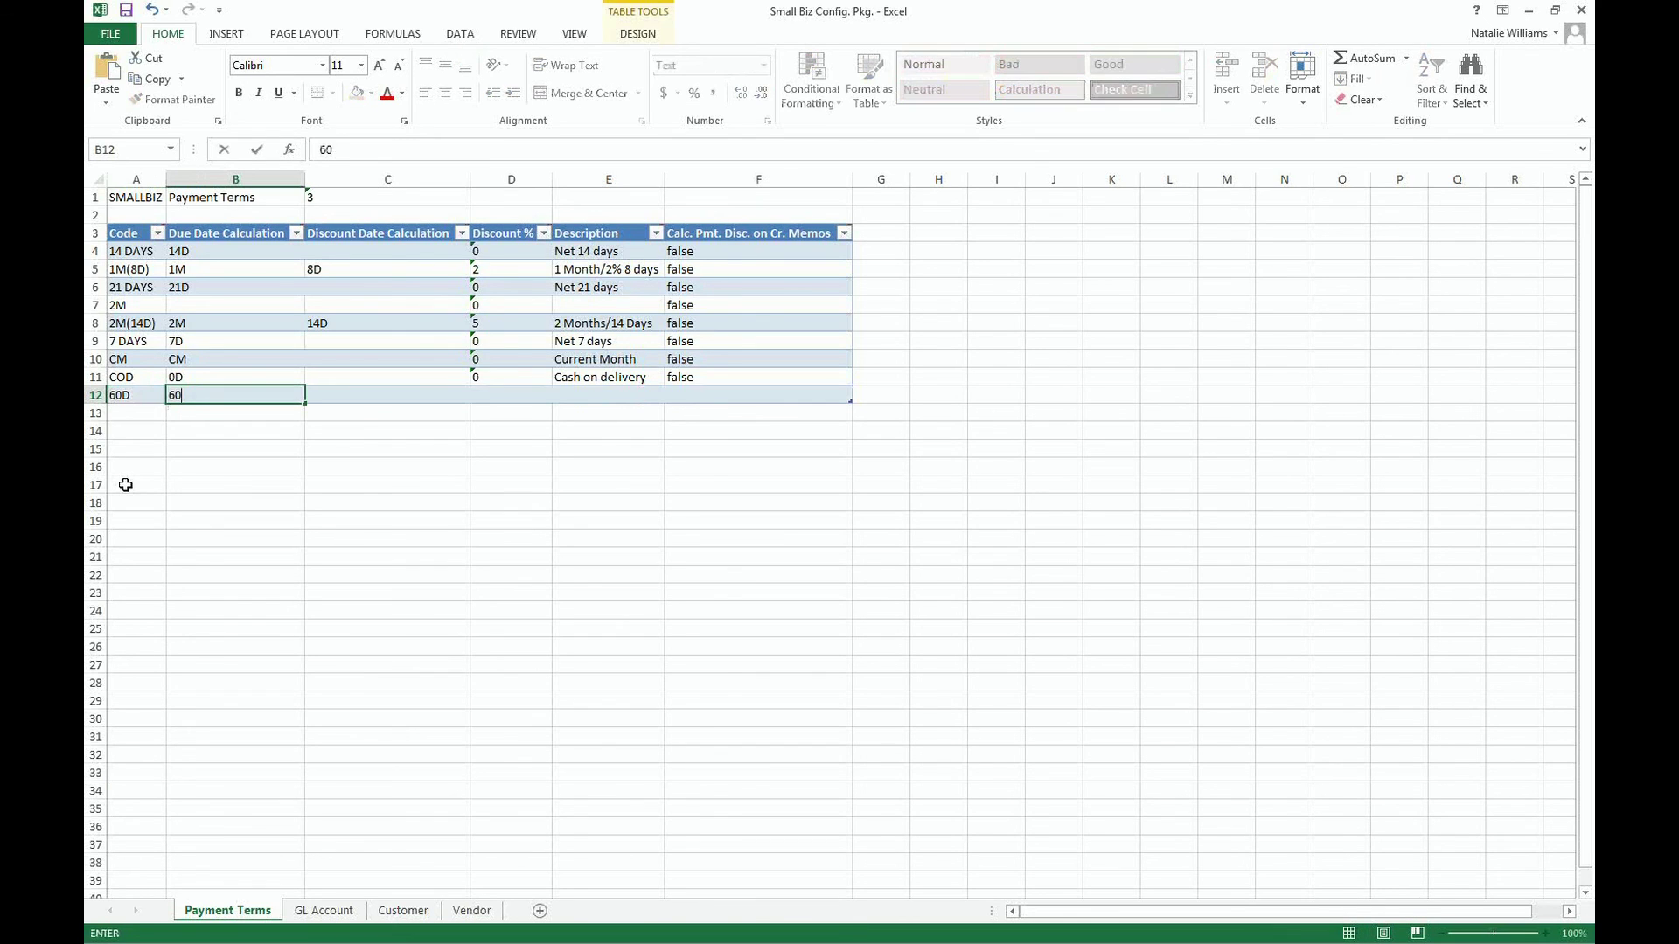
pyautogui.write('D')
pyautogui.press('Tab')
pyautogui.press('Tab')
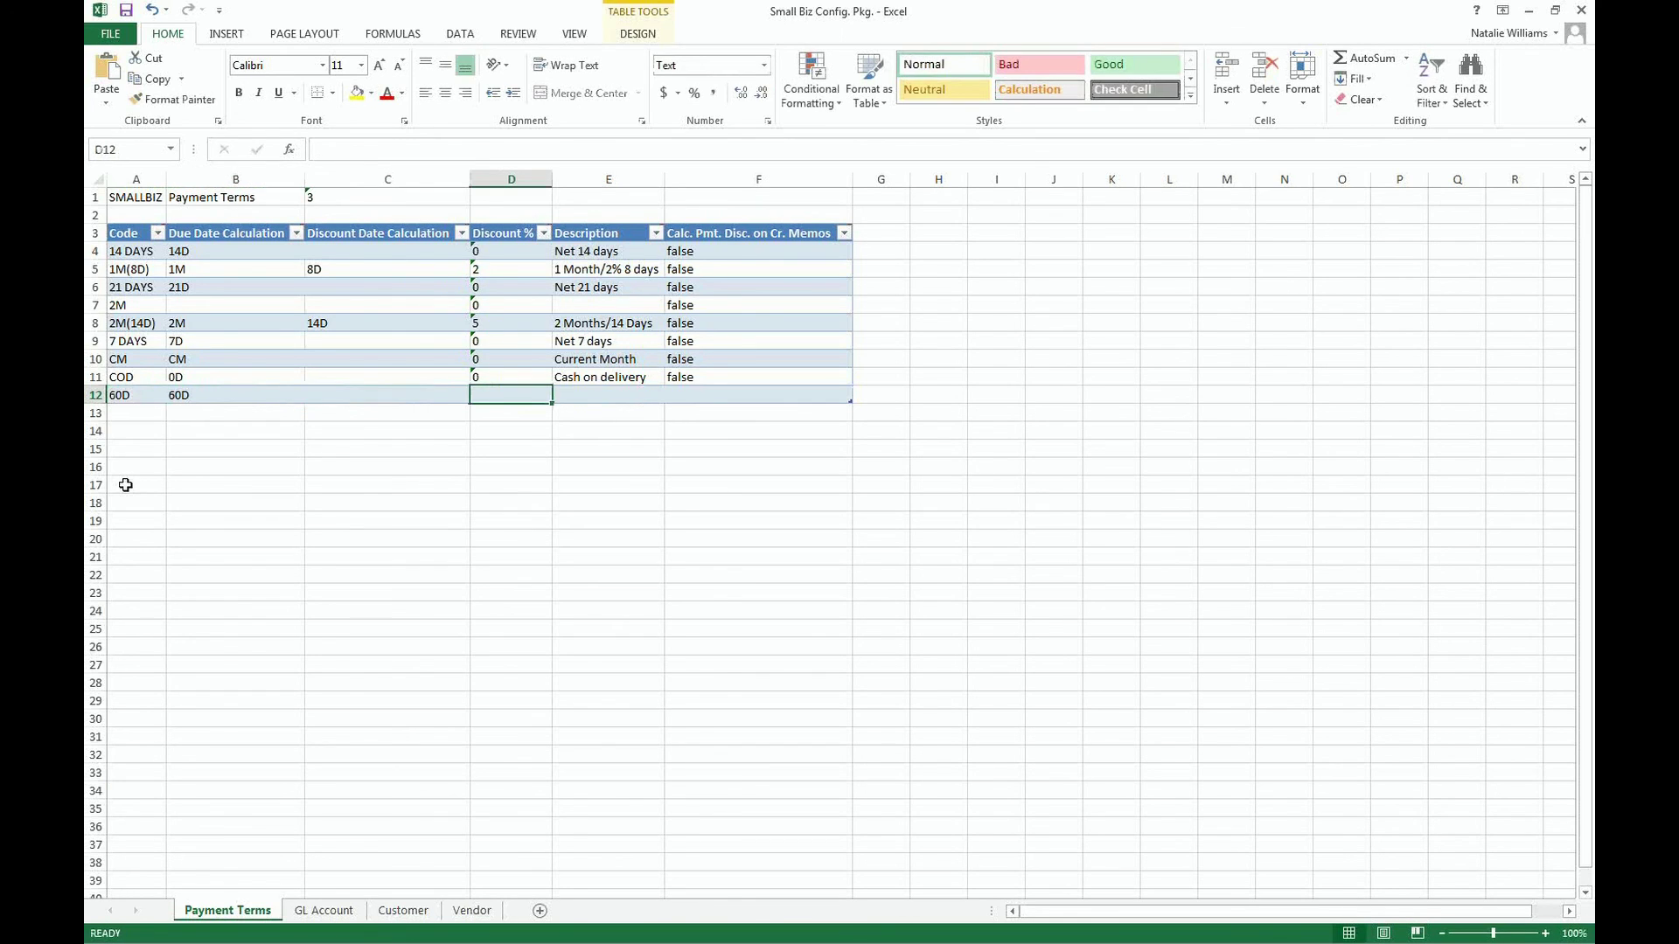
pyautogui.write('0')
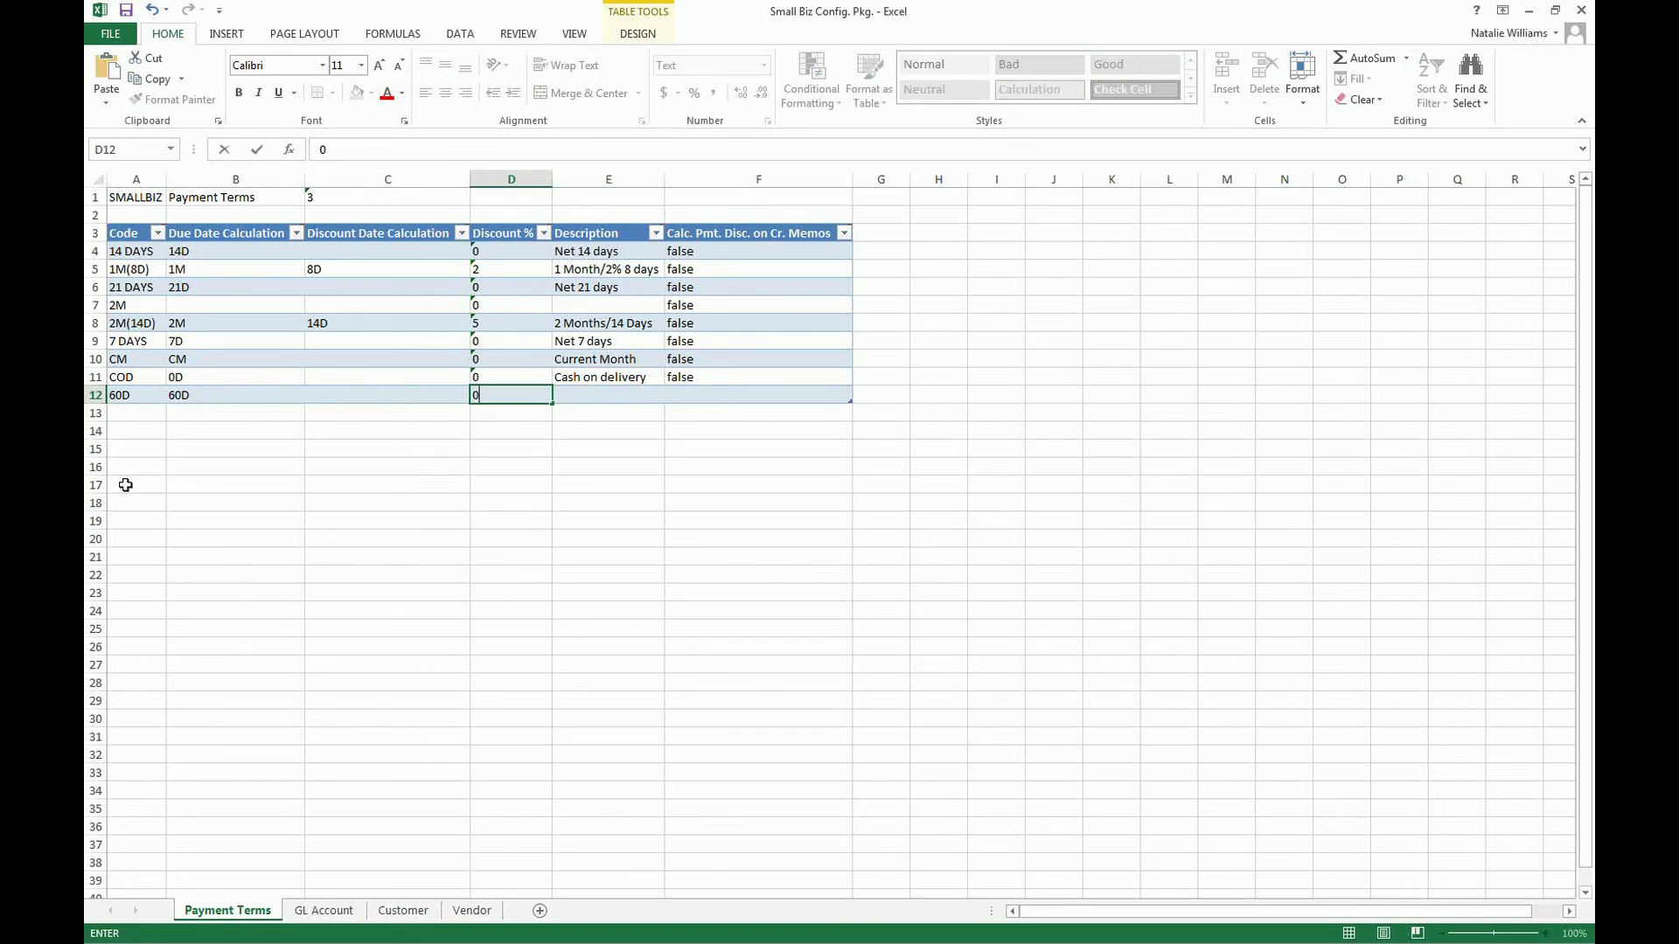
pyautogui.press('Tab')
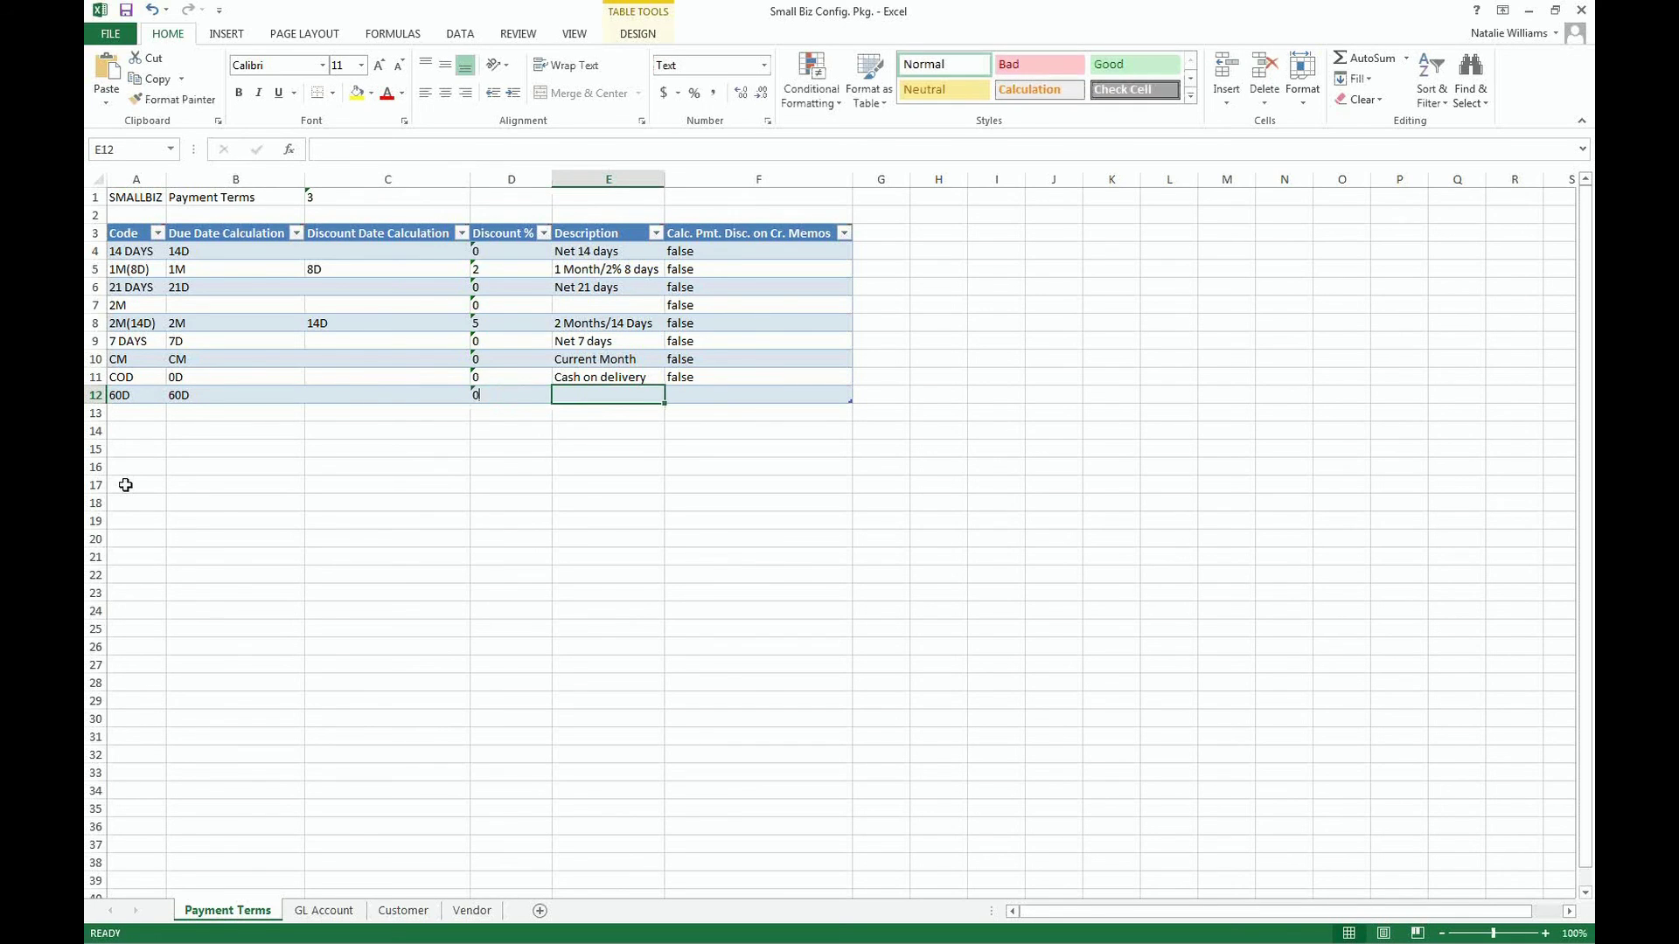
pyautogui.write('60 D')
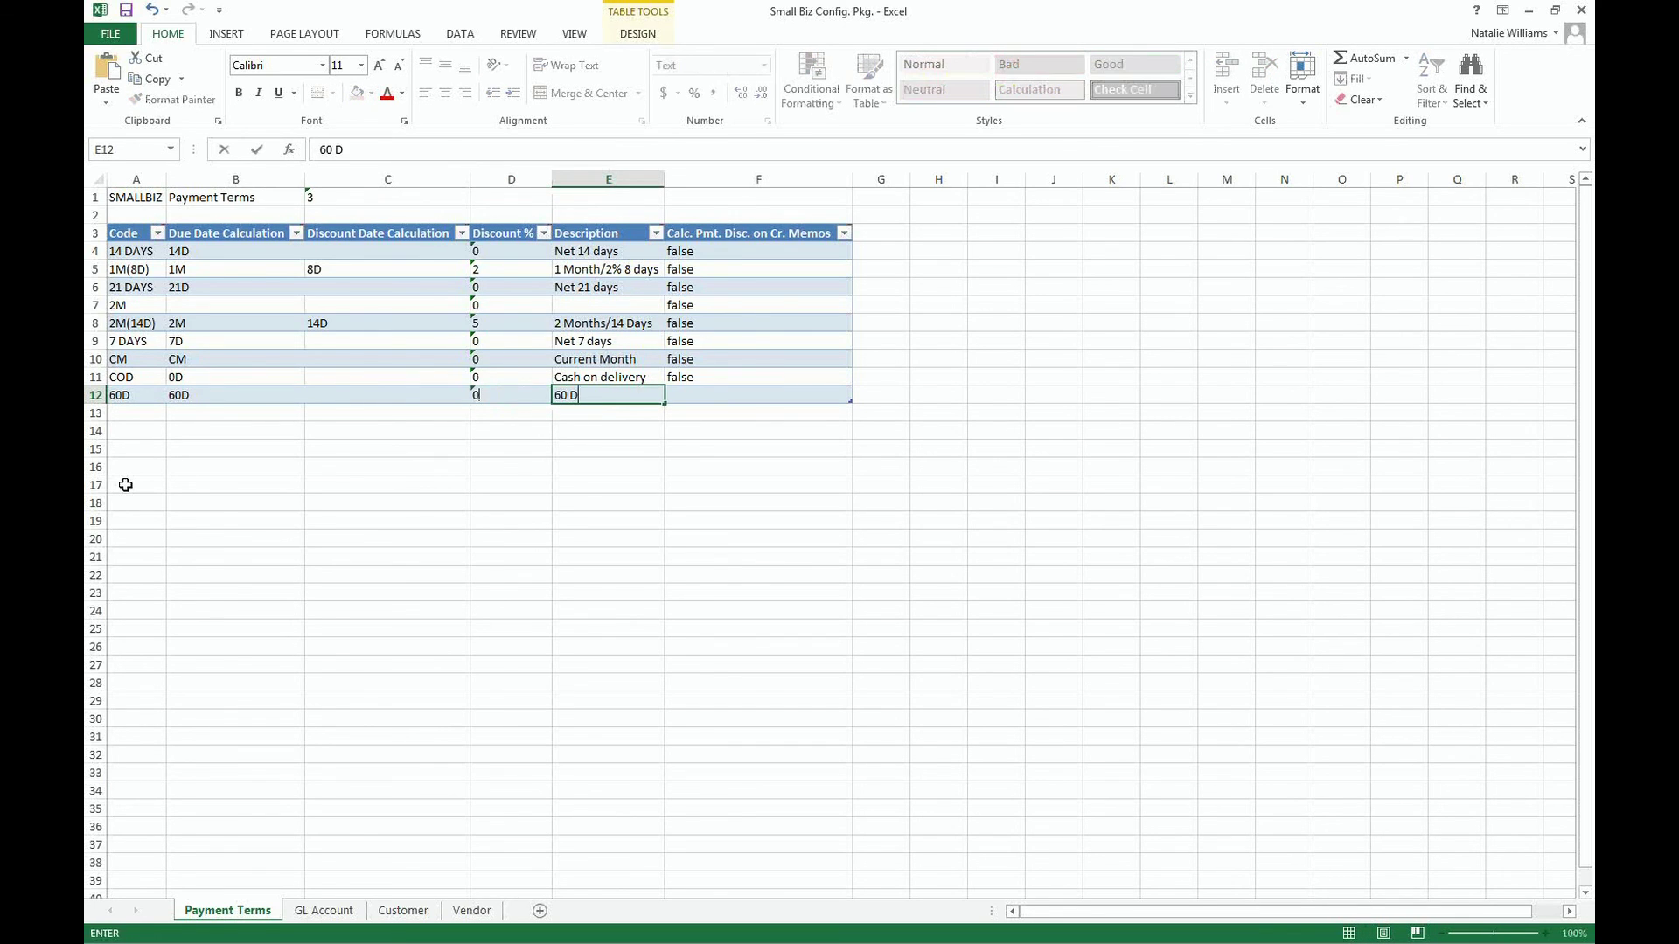
pyautogui.write('ays')
pyautogui.press('Tab')
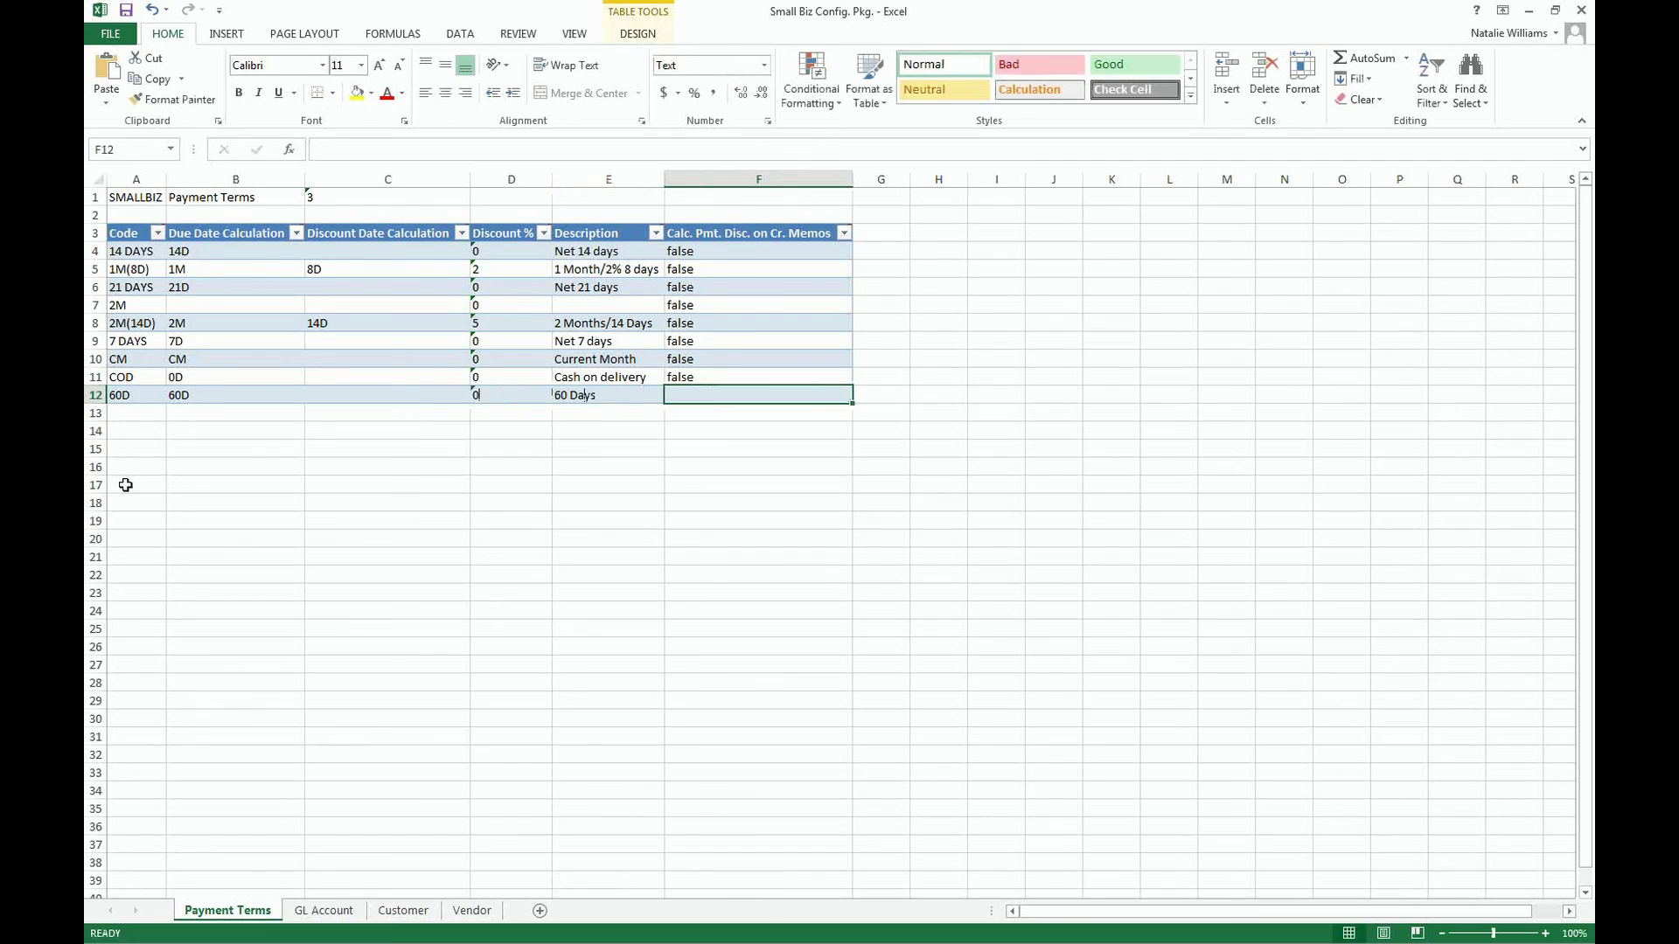
pyautogui.write('false')
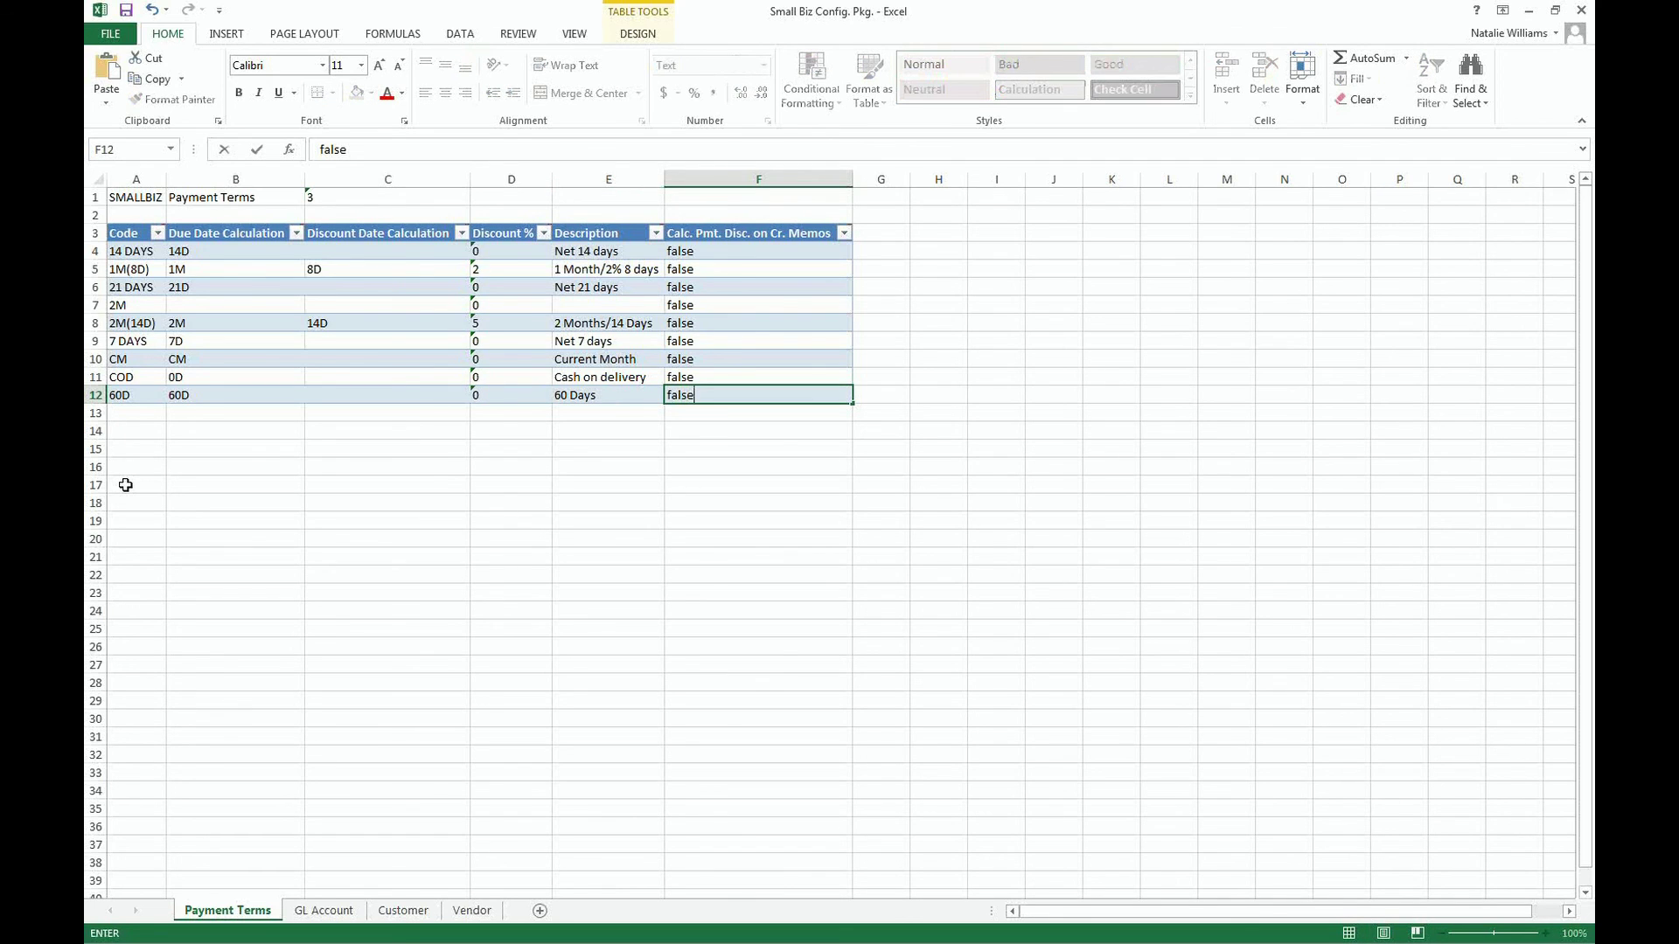
pyautogui.press('Return')
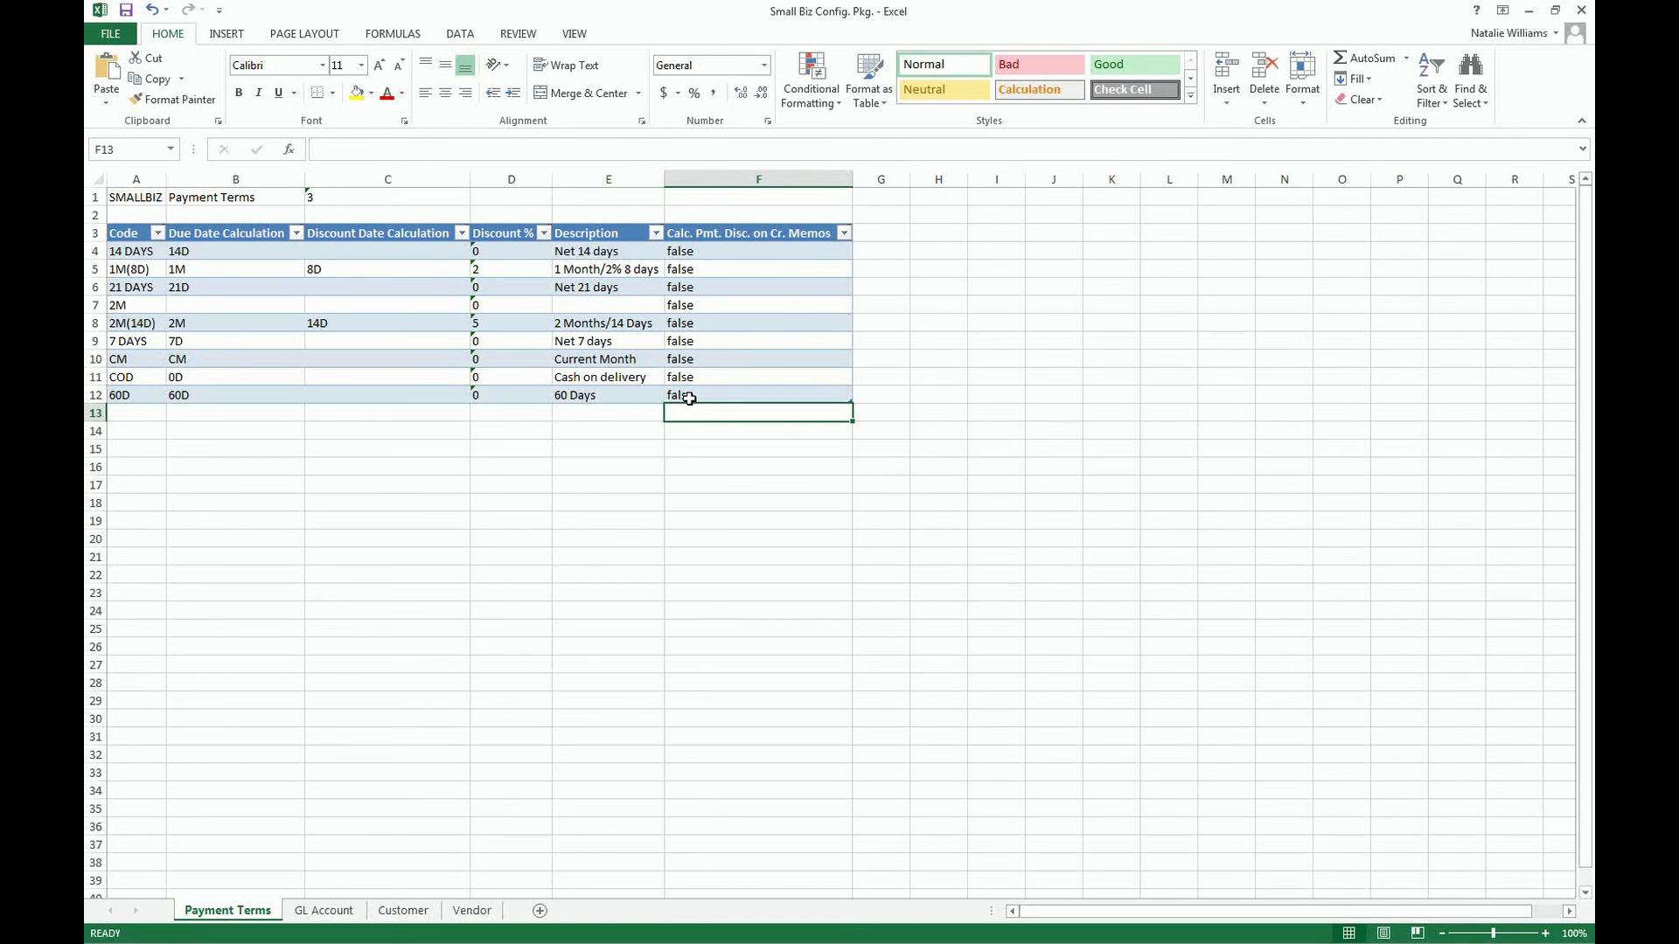
pyautogui.click(124, 12)
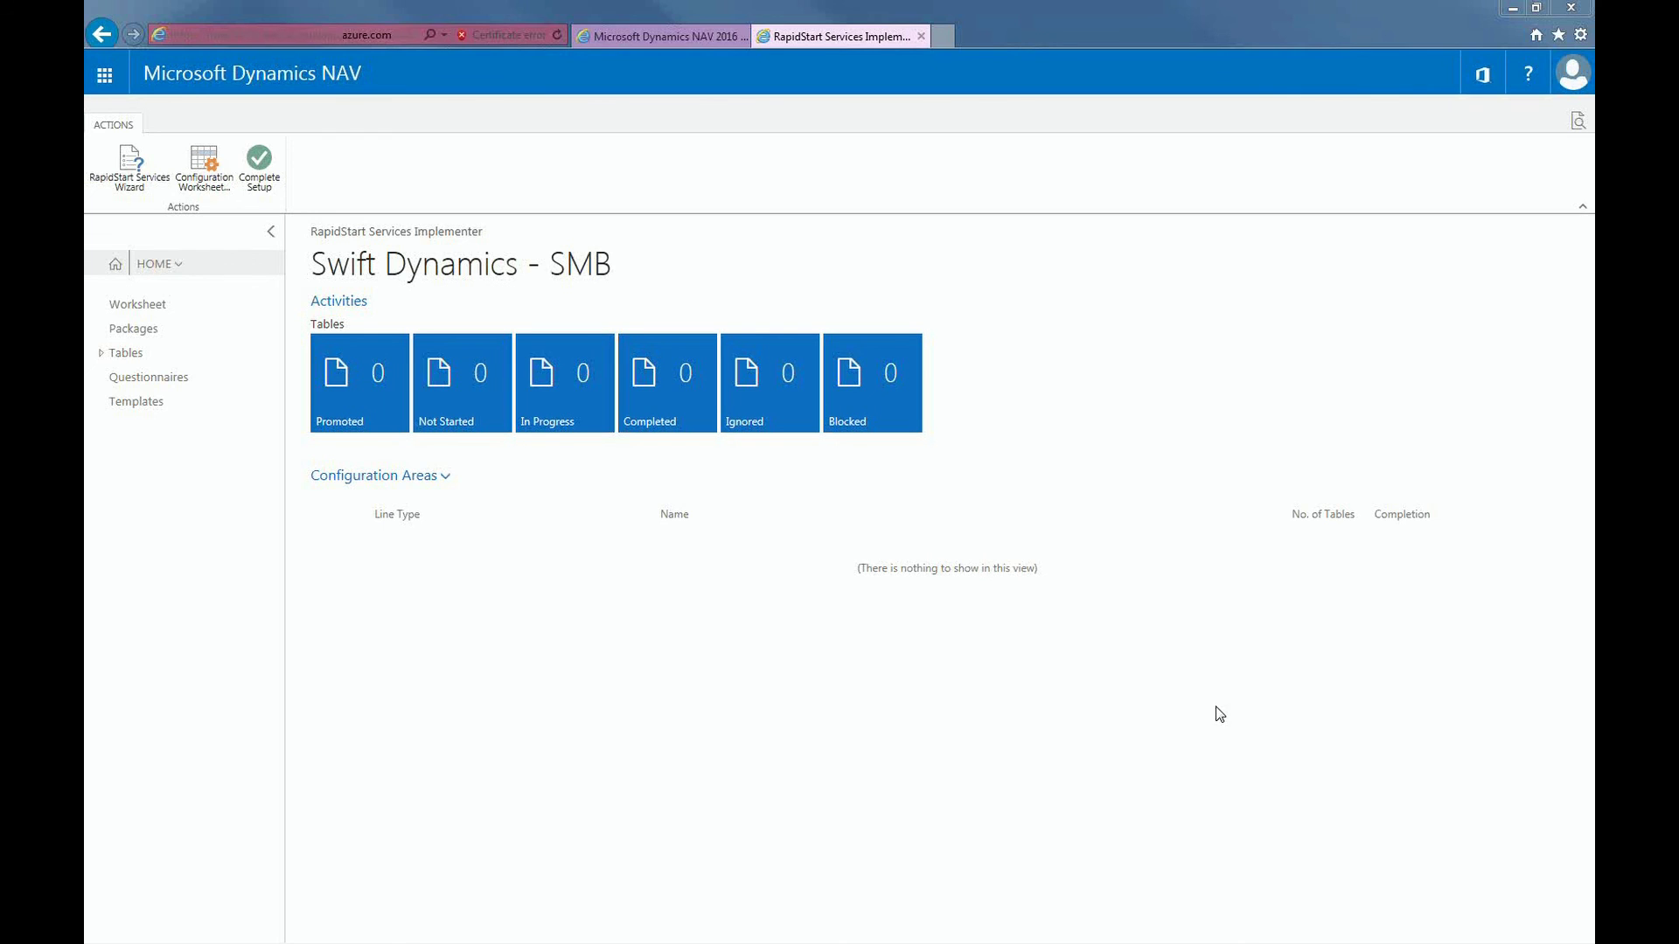
# Go to the configuration Packages list to reach the SMALLBIZ package card.
pyautogui.click(164, 330)
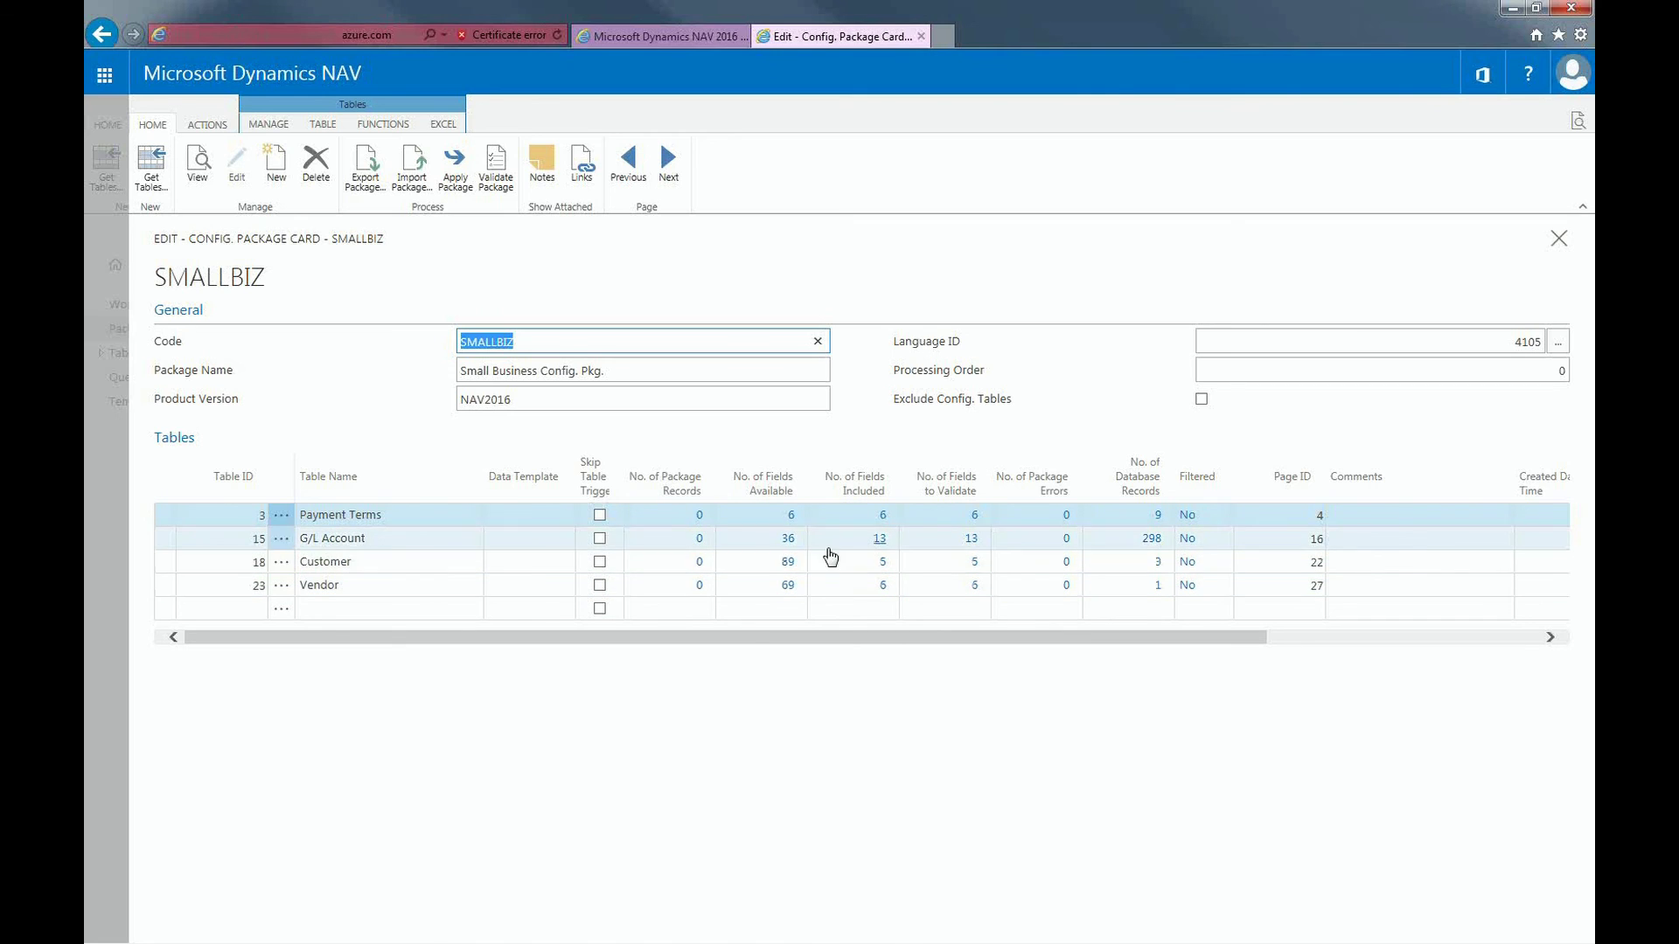
# Import the Small Biz Config. Pkg. workbook from Excel into the SMALLBIZ package.
pyautogui.click(451, 123)
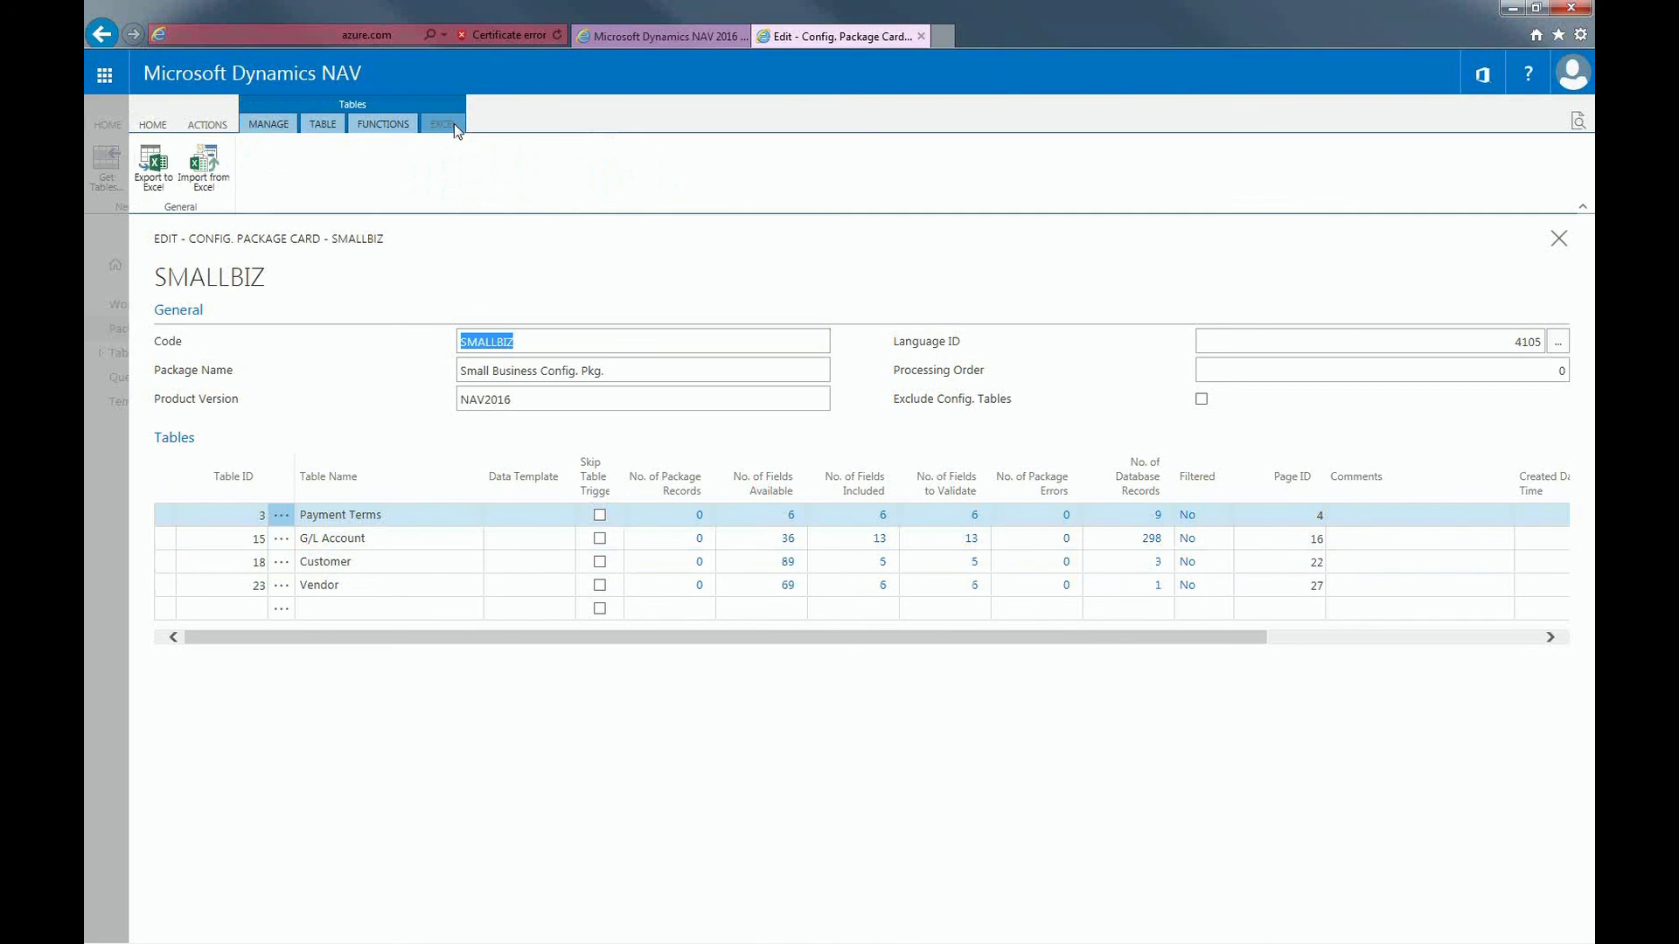
pyautogui.click(183, 165)
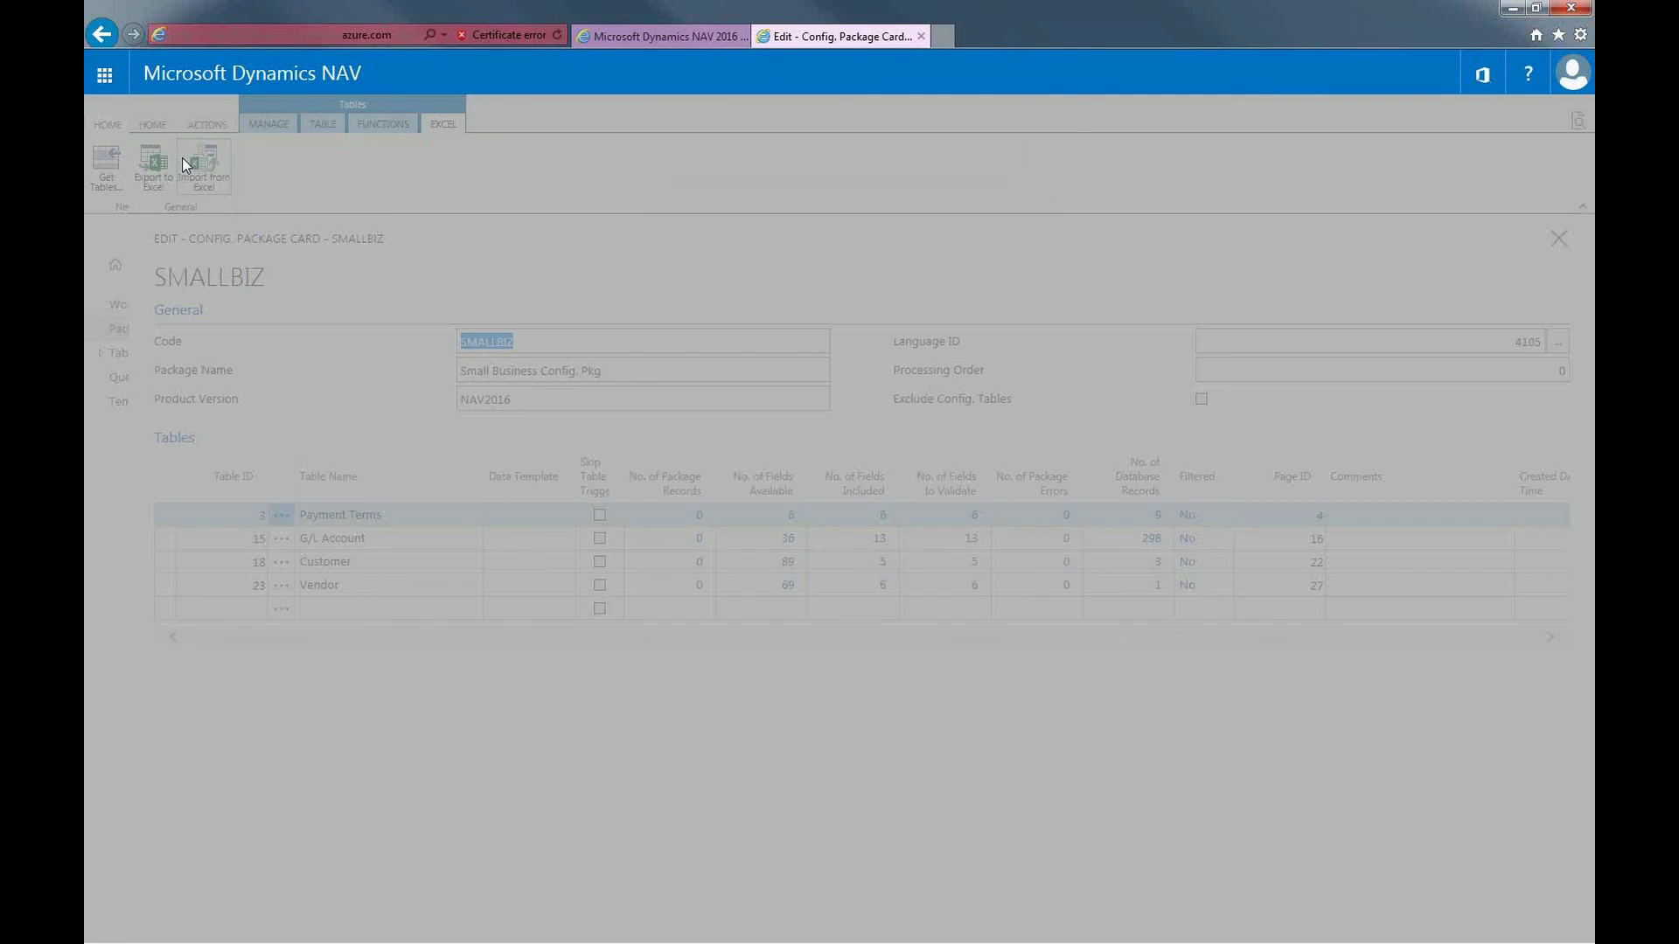
pyautogui.click(918, 186)
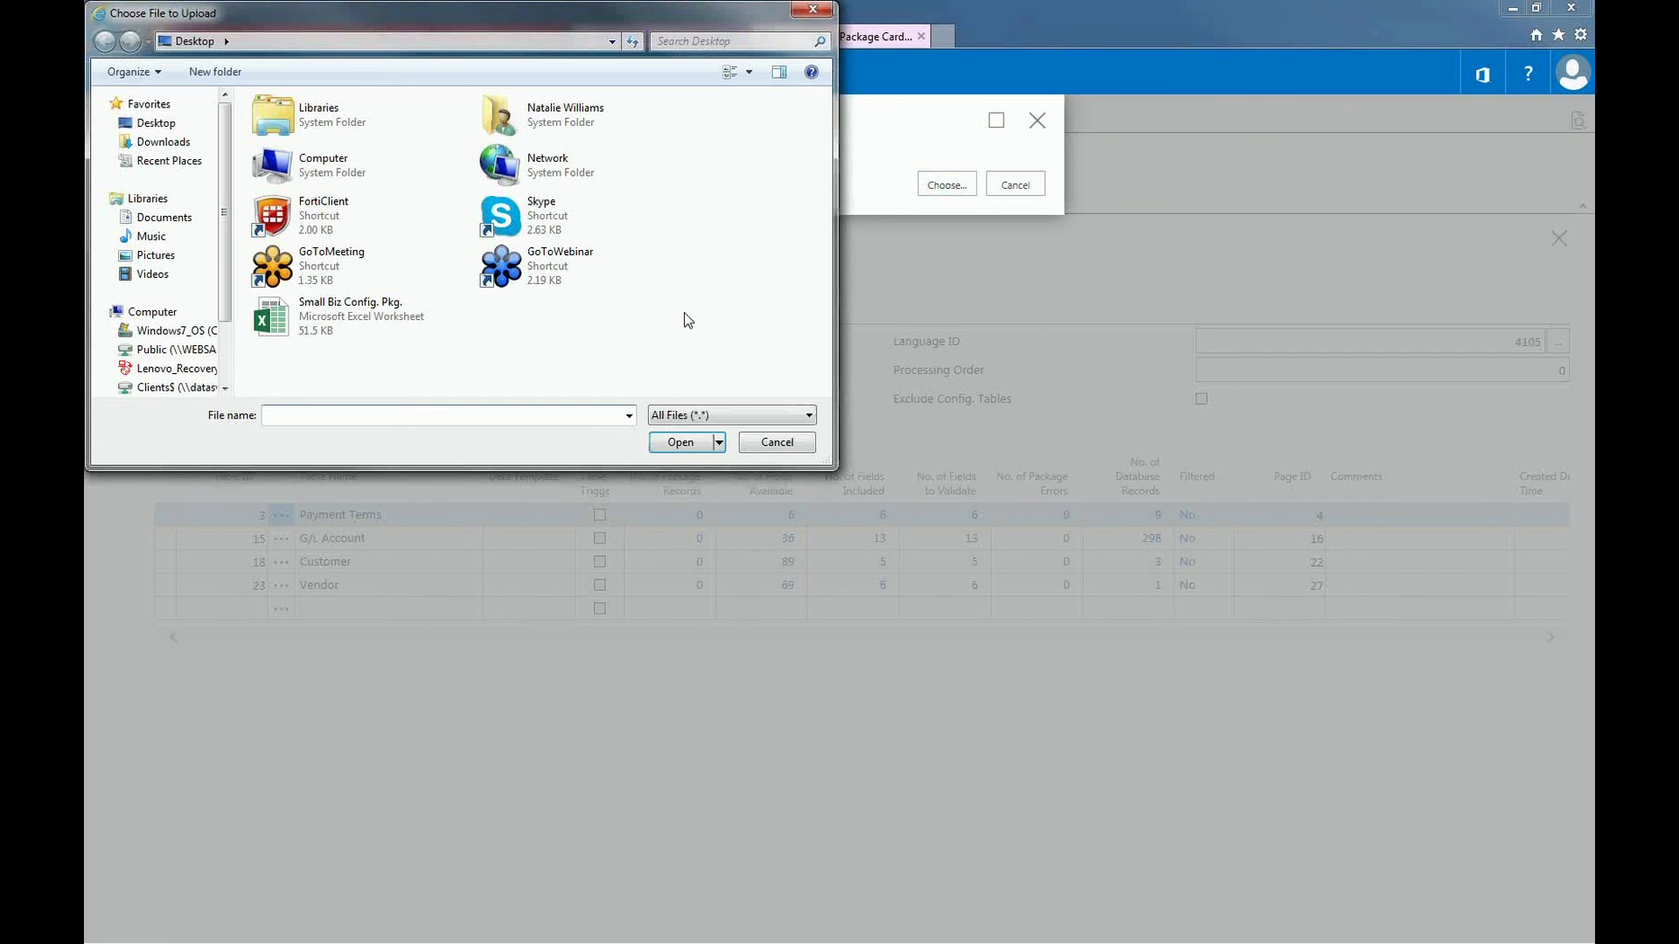
pyautogui.click(348, 334)
pyautogui.click(706, 444)
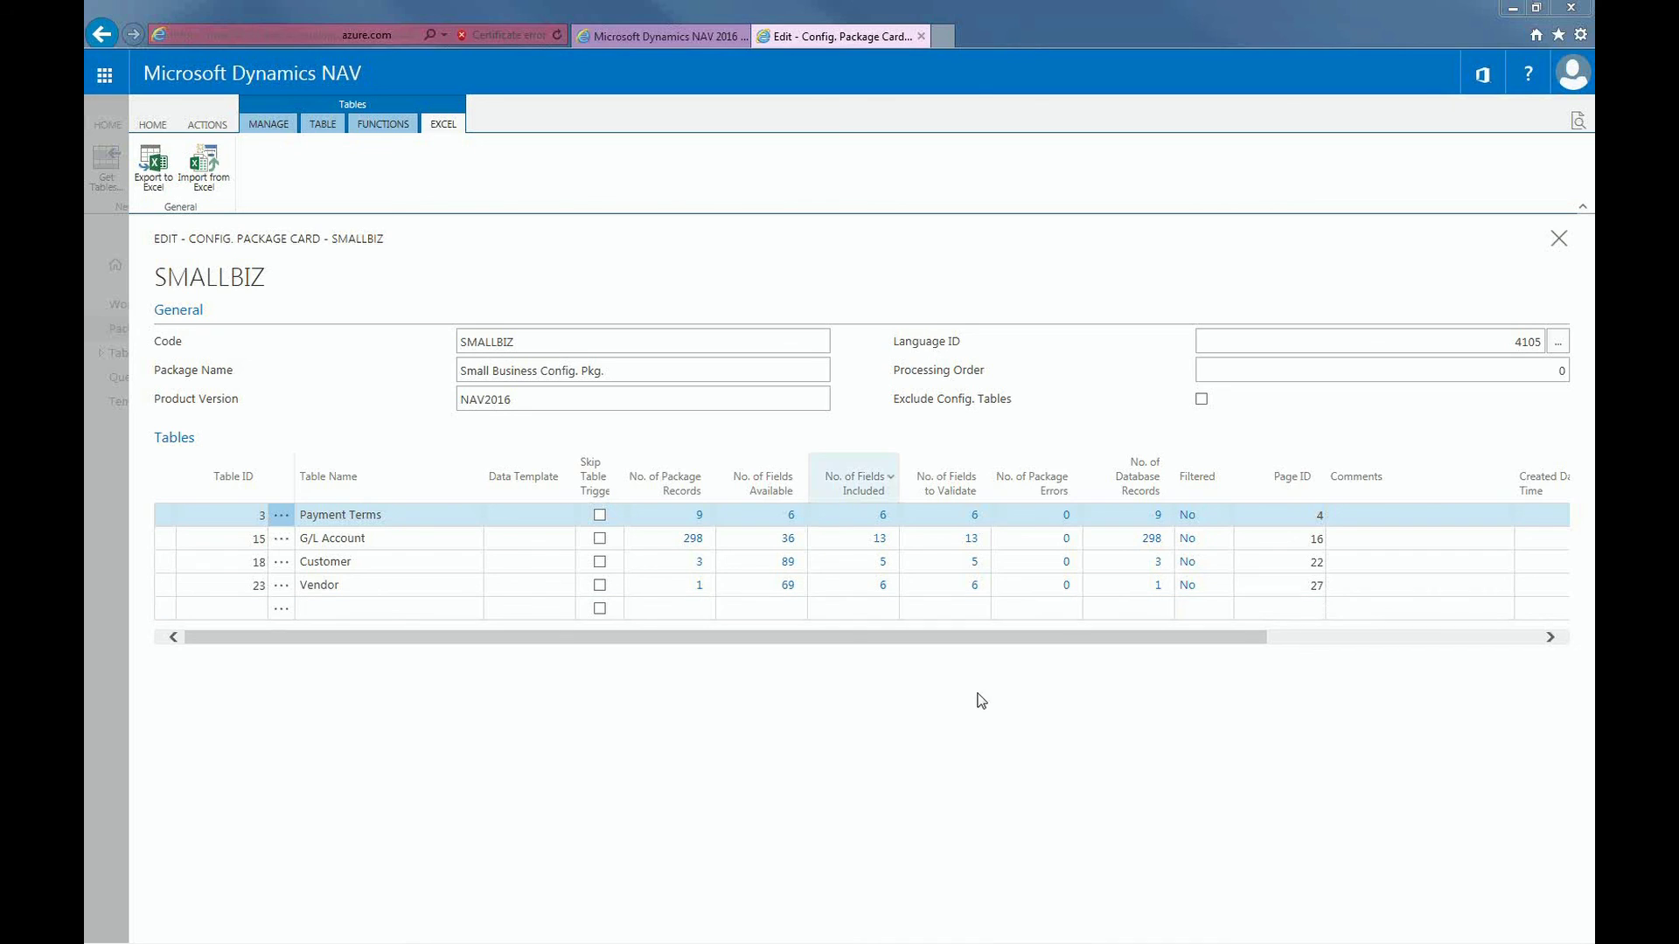
# Validate the SMALLBIZ package, confirm, and acknowledge the result showing 0 errors.
pyautogui.click(203, 127)
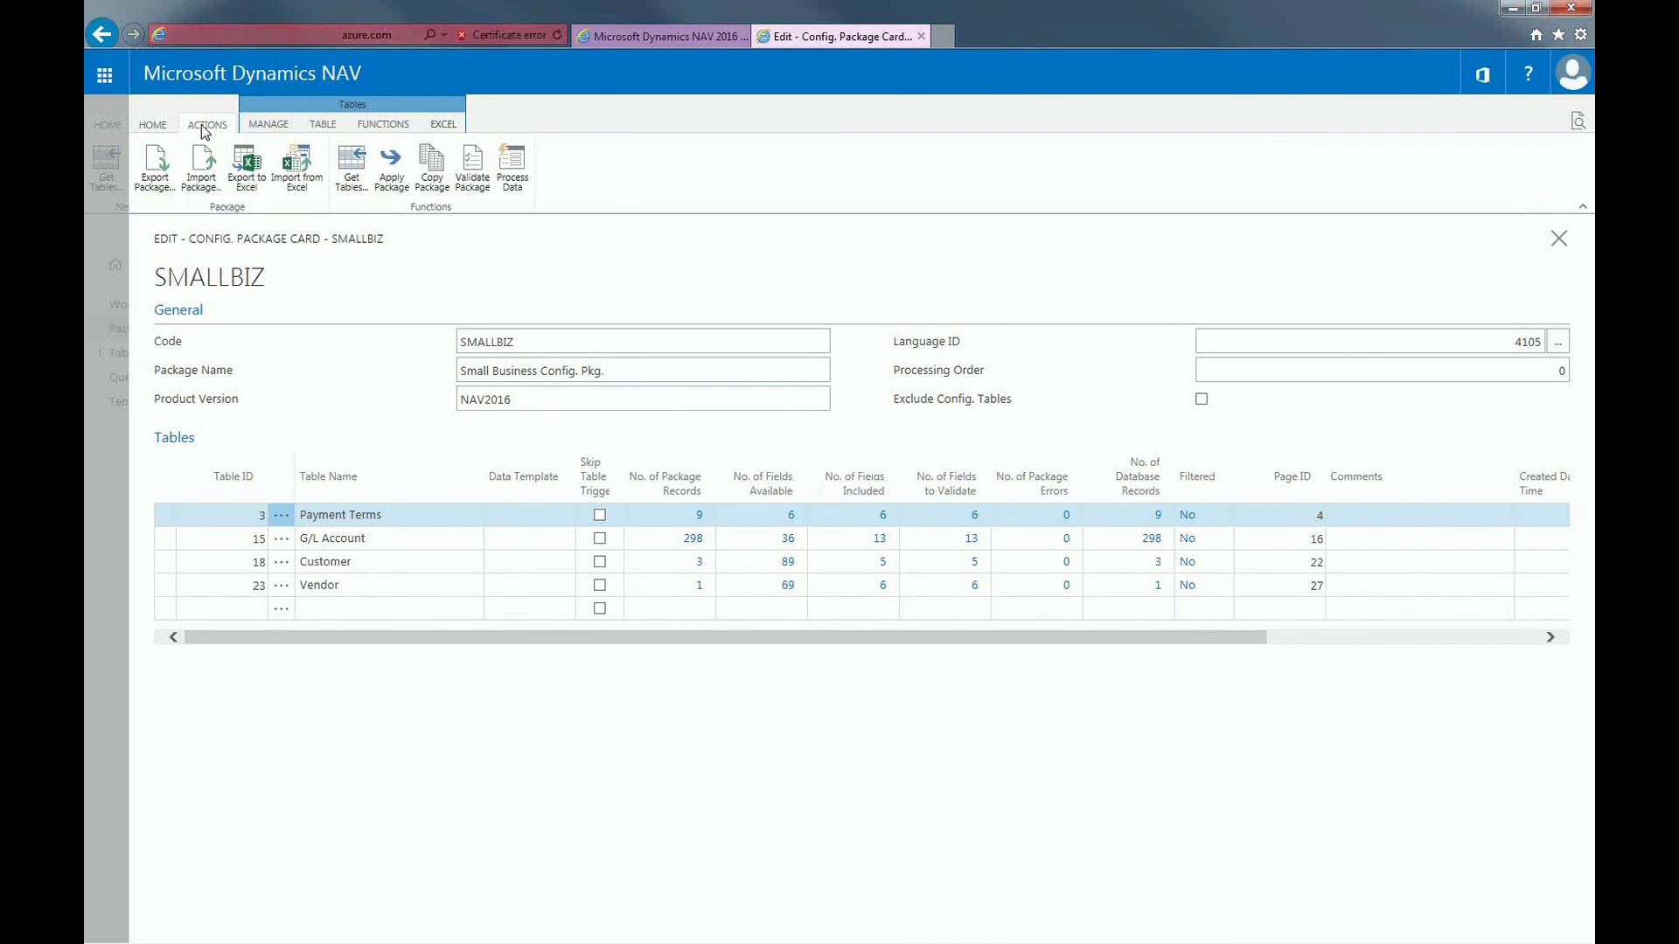
pyautogui.click(473, 166)
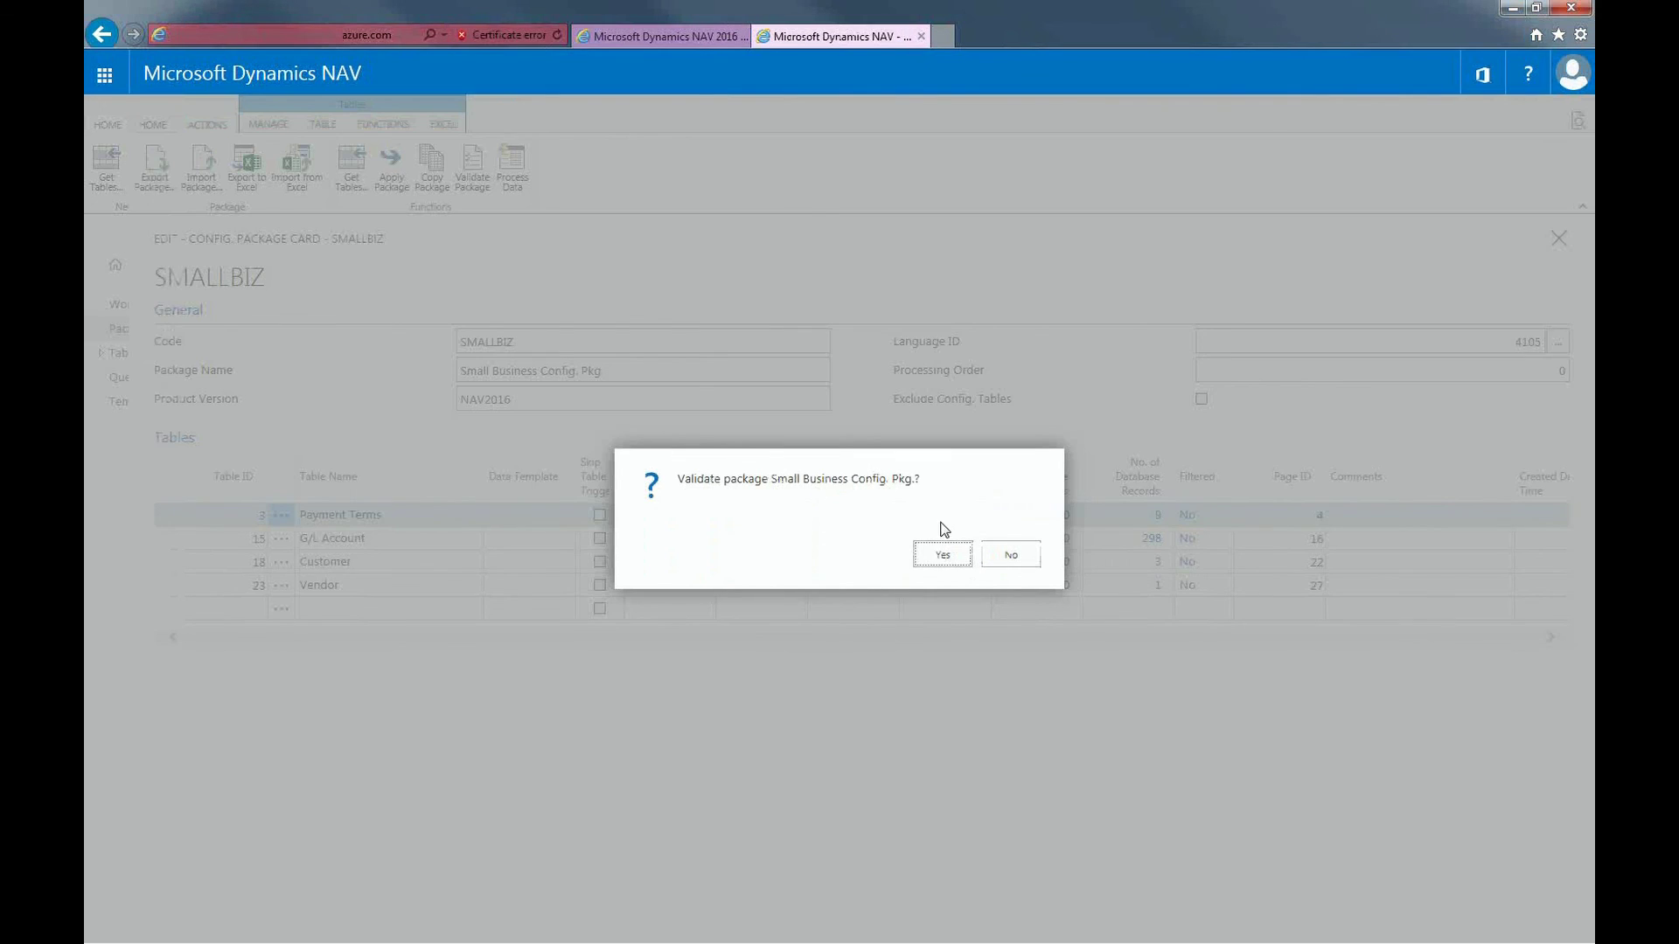
pyautogui.click(929, 567)
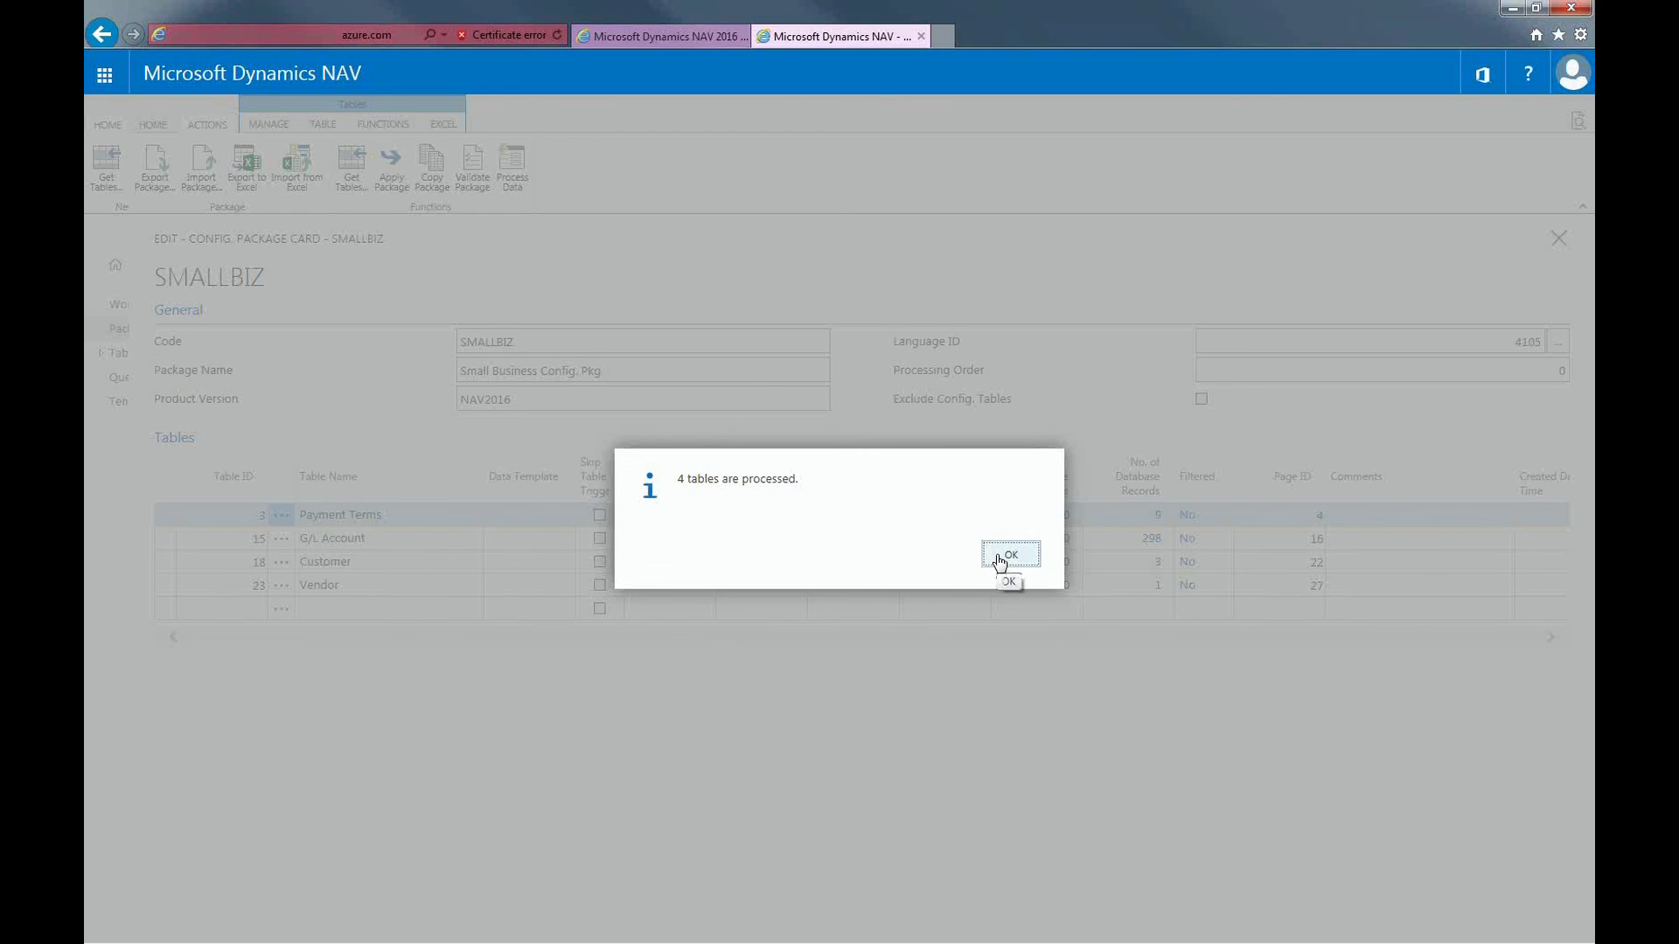
pyautogui.click(1000, 560)
pyautogui.click(686, 588)
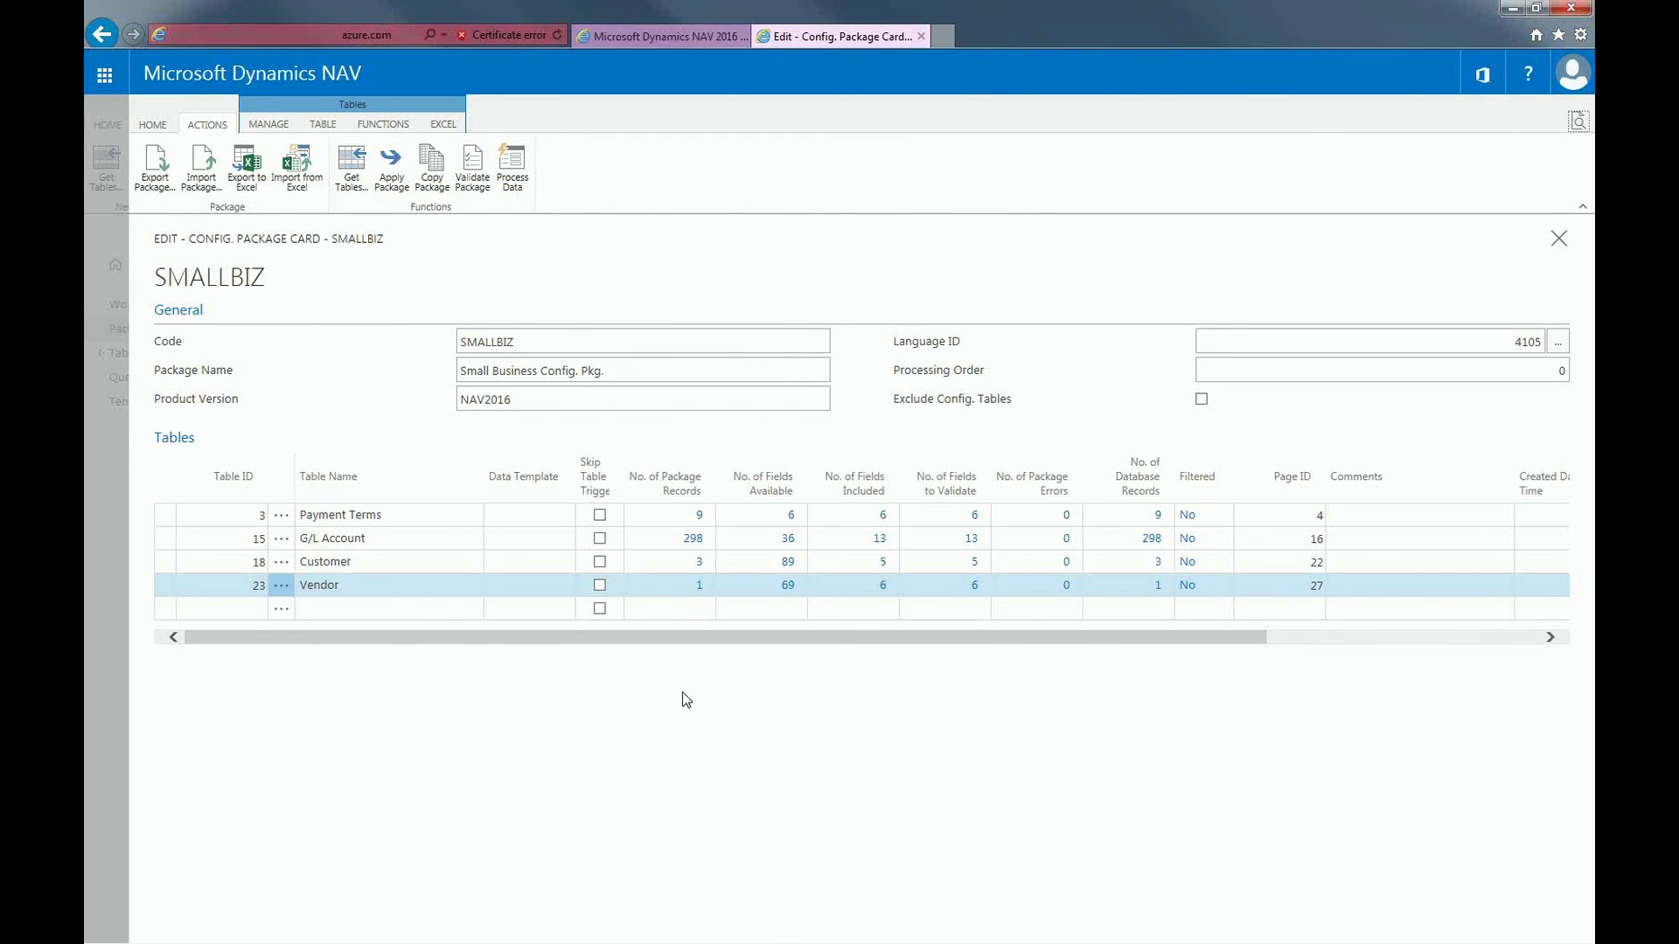
pyautogui.click(701, 564)
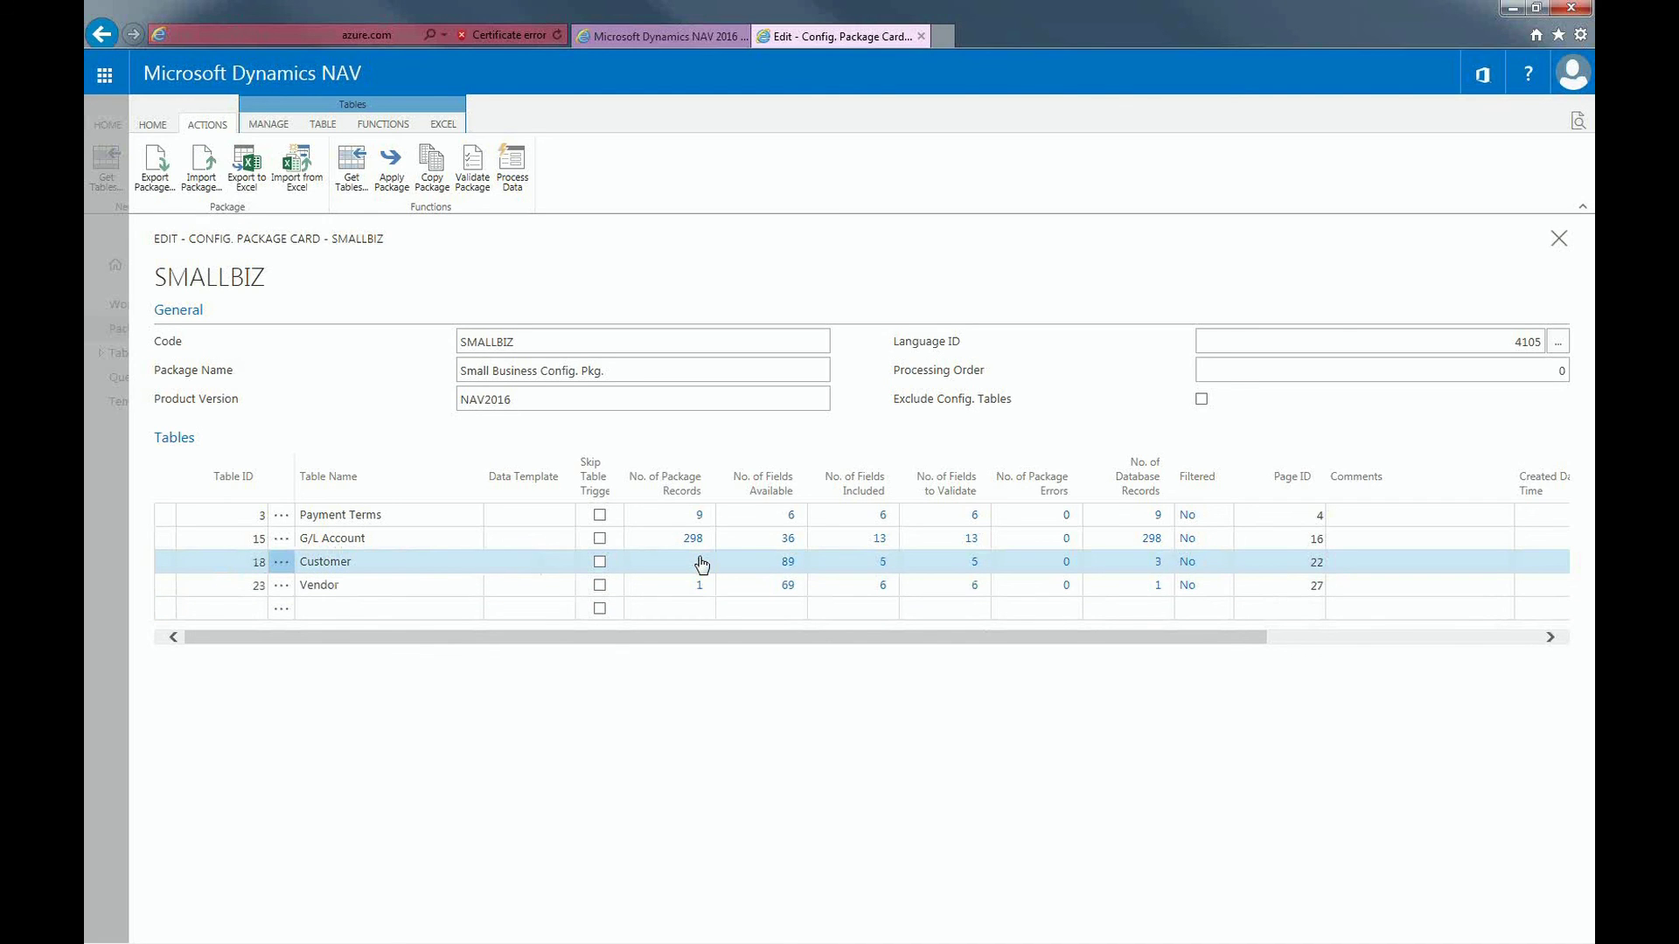
pyautogui.click(699, 564)
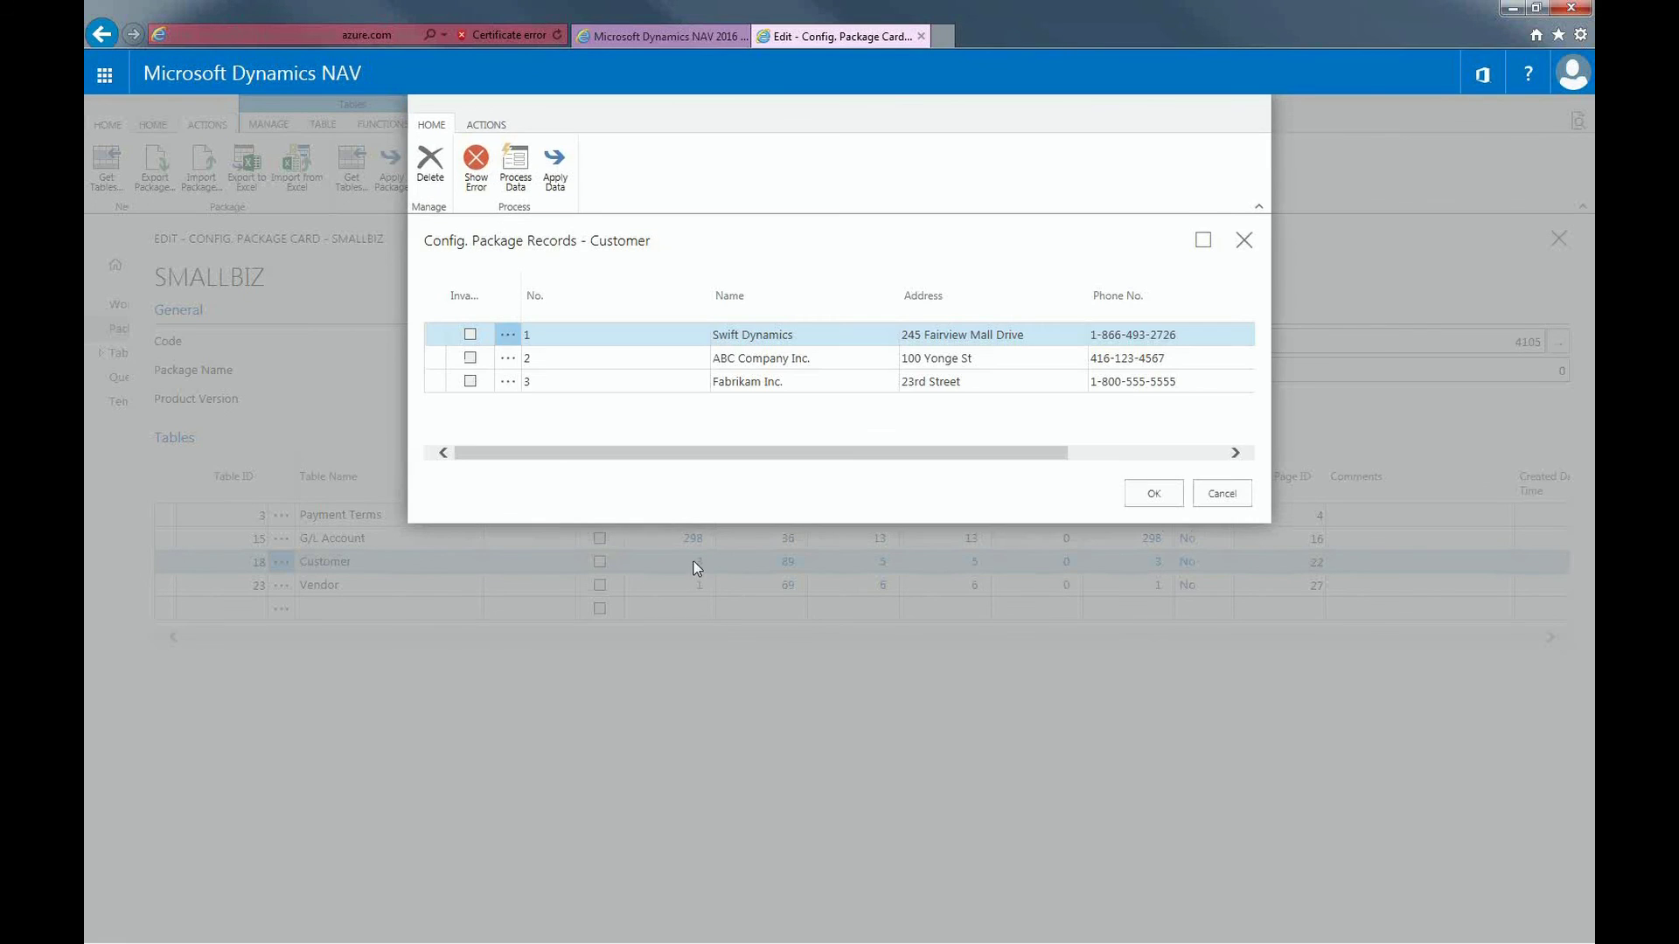
pyautogui.moveTo(566, 461)
pyautogui.mouseDown()
pyautogui.moveTo(742, 458)
pyautogui.moveTo(480, 454)
pyautogui.moveTo(577, 464)
pyautogui.moveTo(564, 470)
pyautogui.mouseUp()
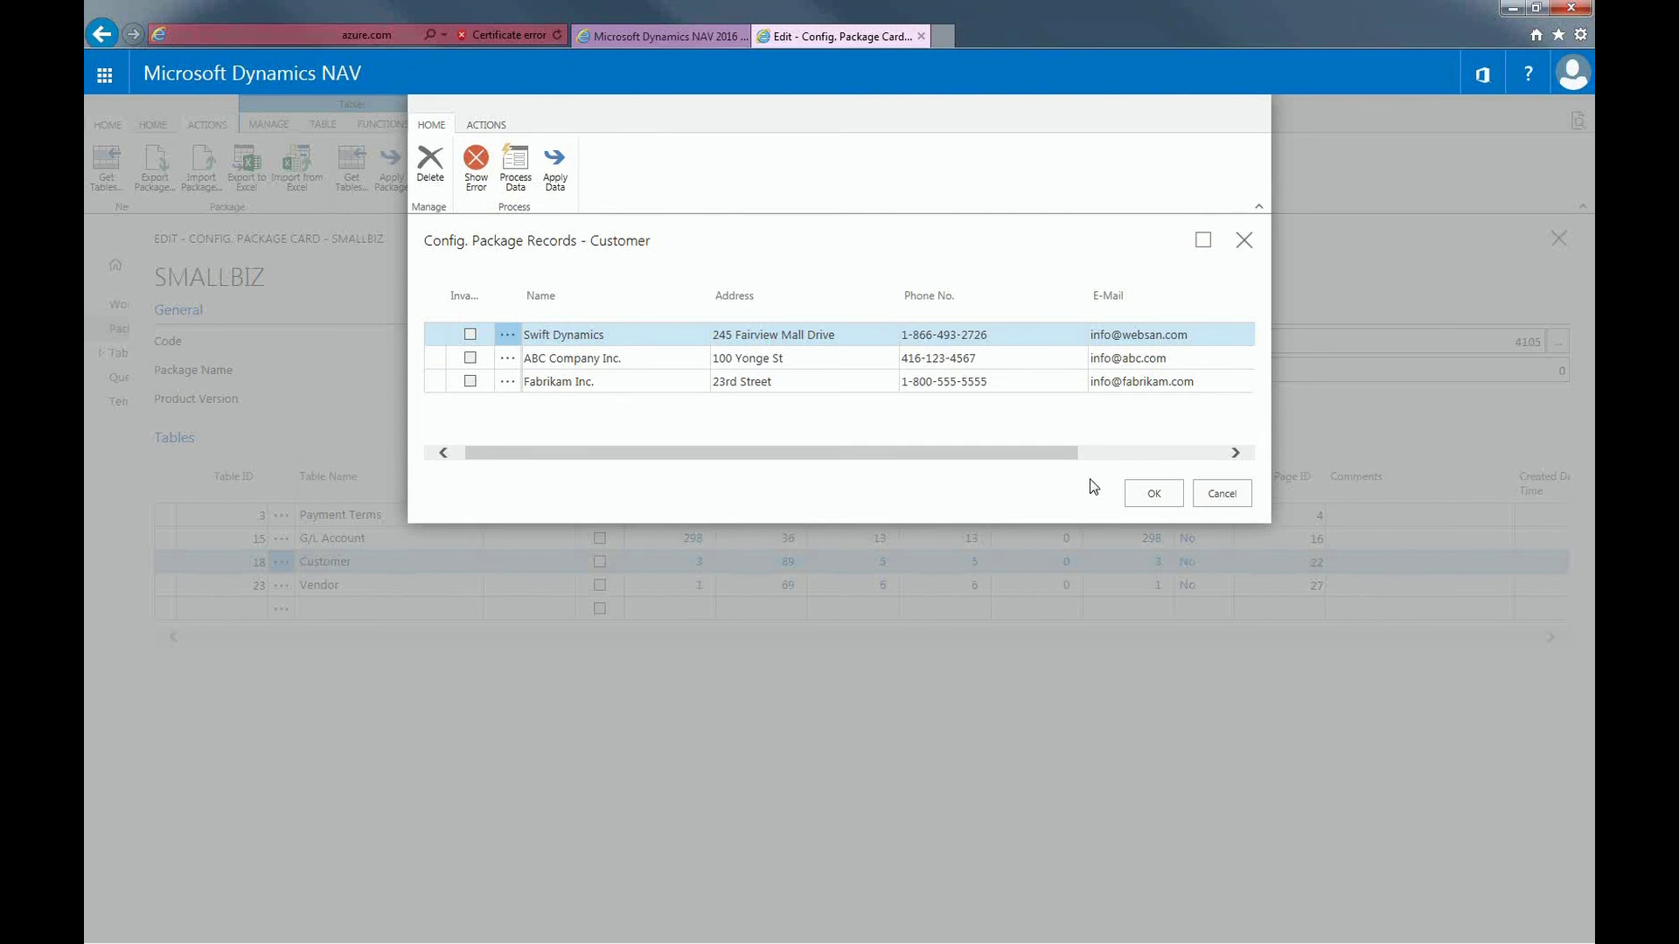
pyautogui.click(1170, 501)
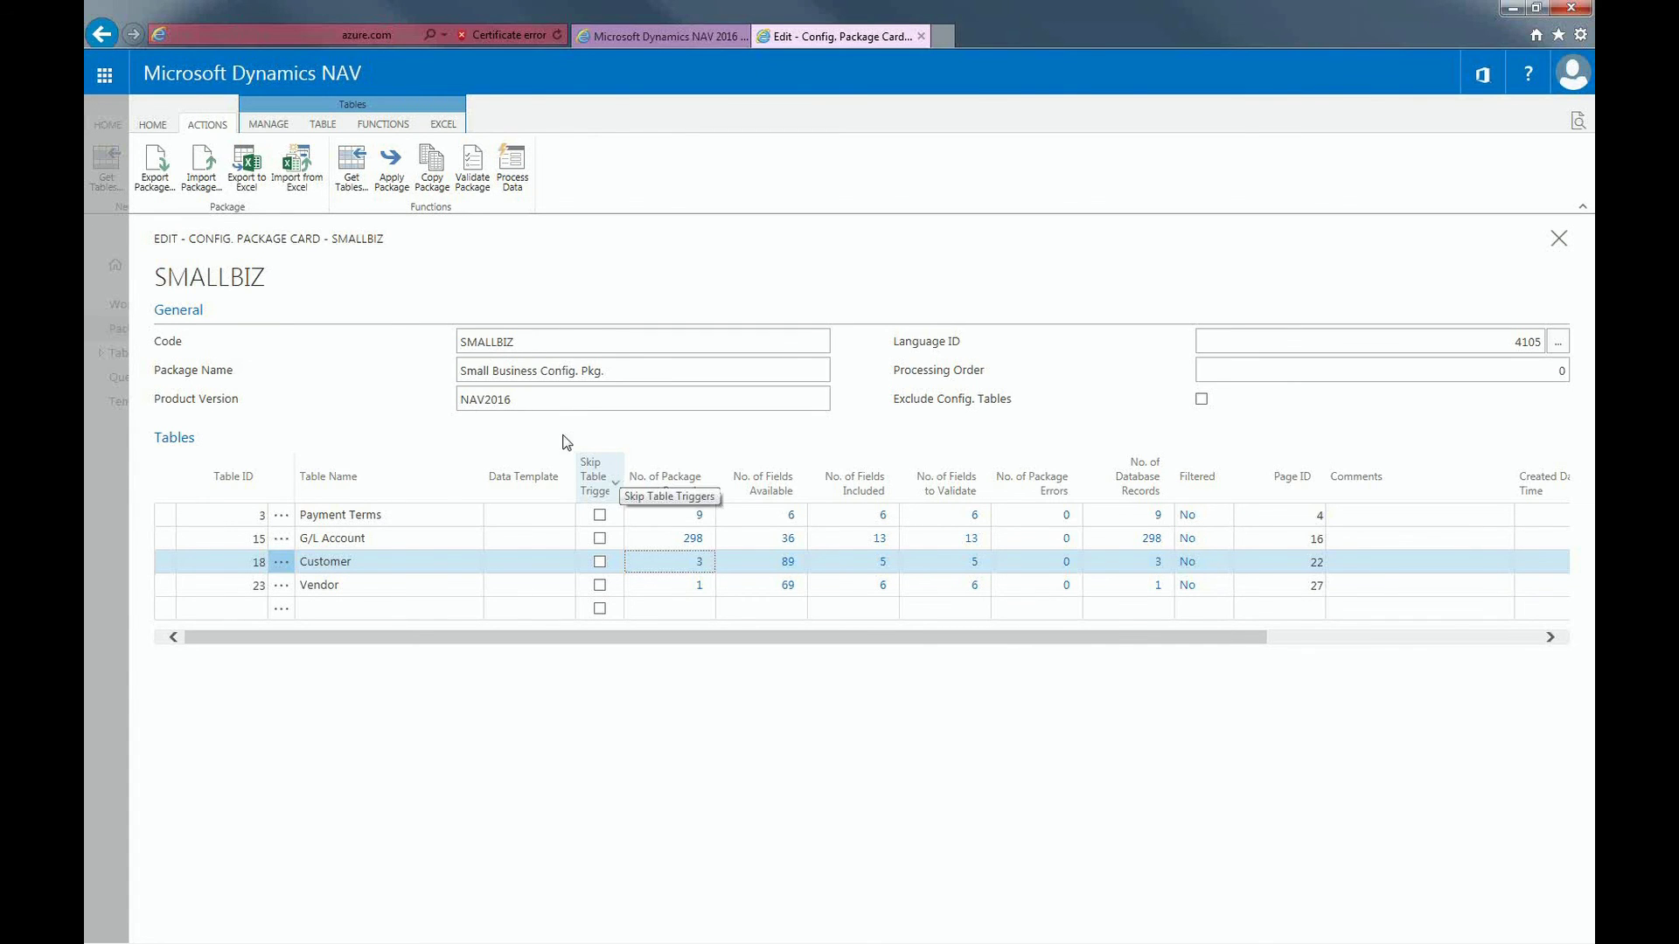
pyautogui.click(404, 179)
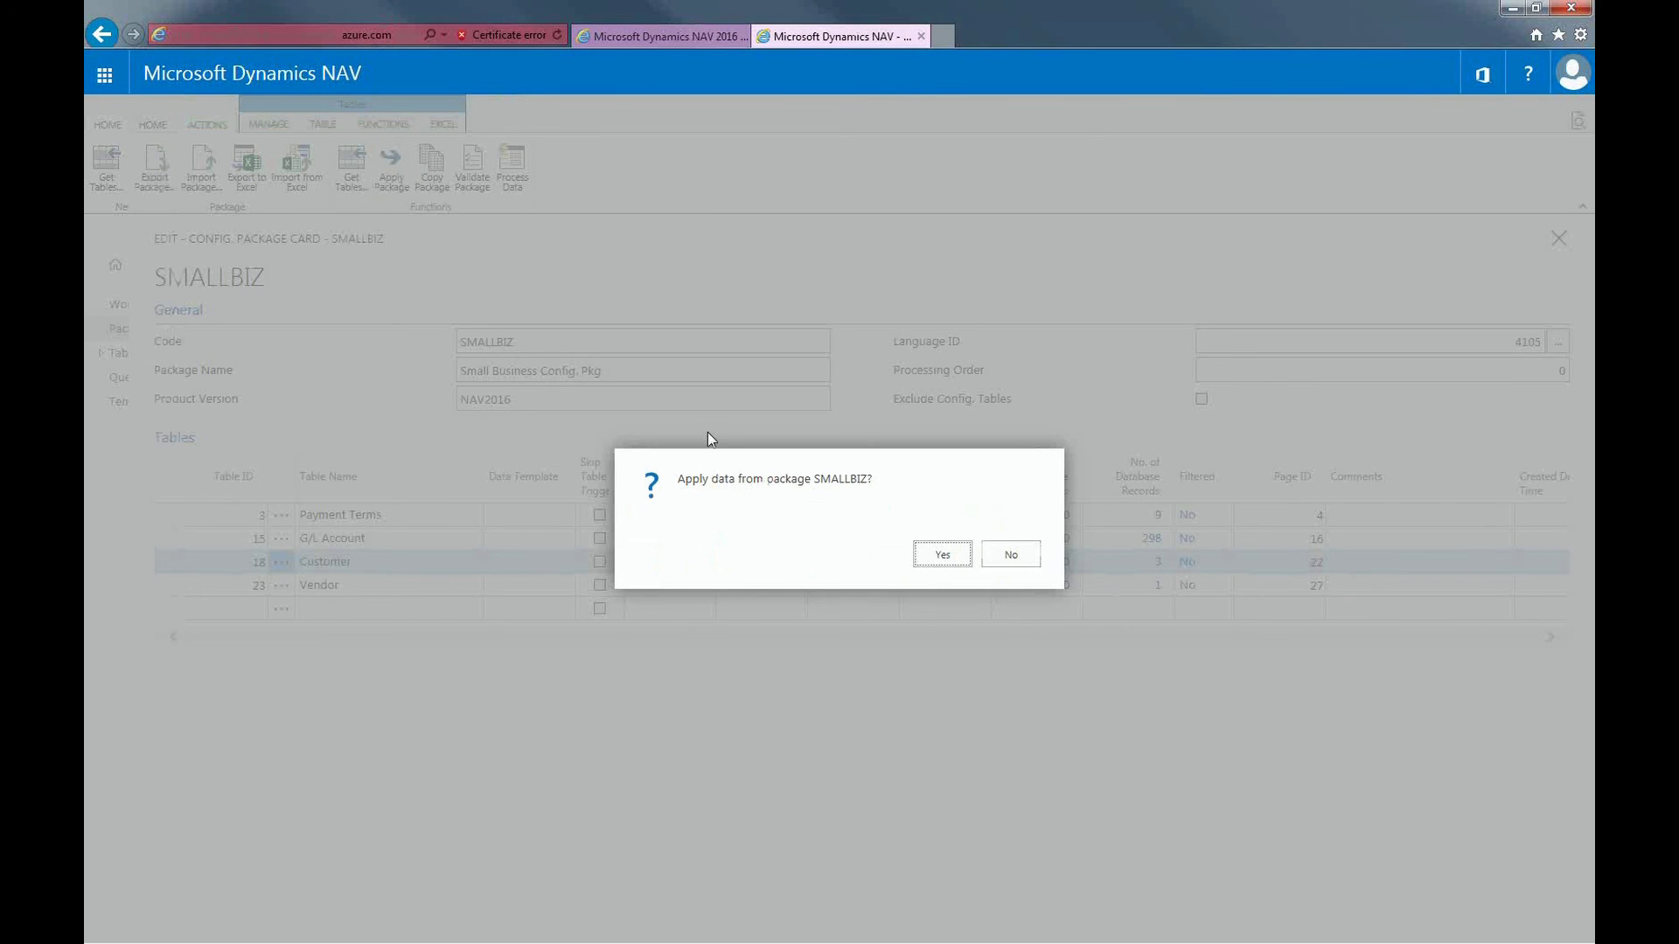
# Confirm applying the SMALLBIZ package data and acknowledge the '0 errors found' result.
pyautogui.click(959, 563)
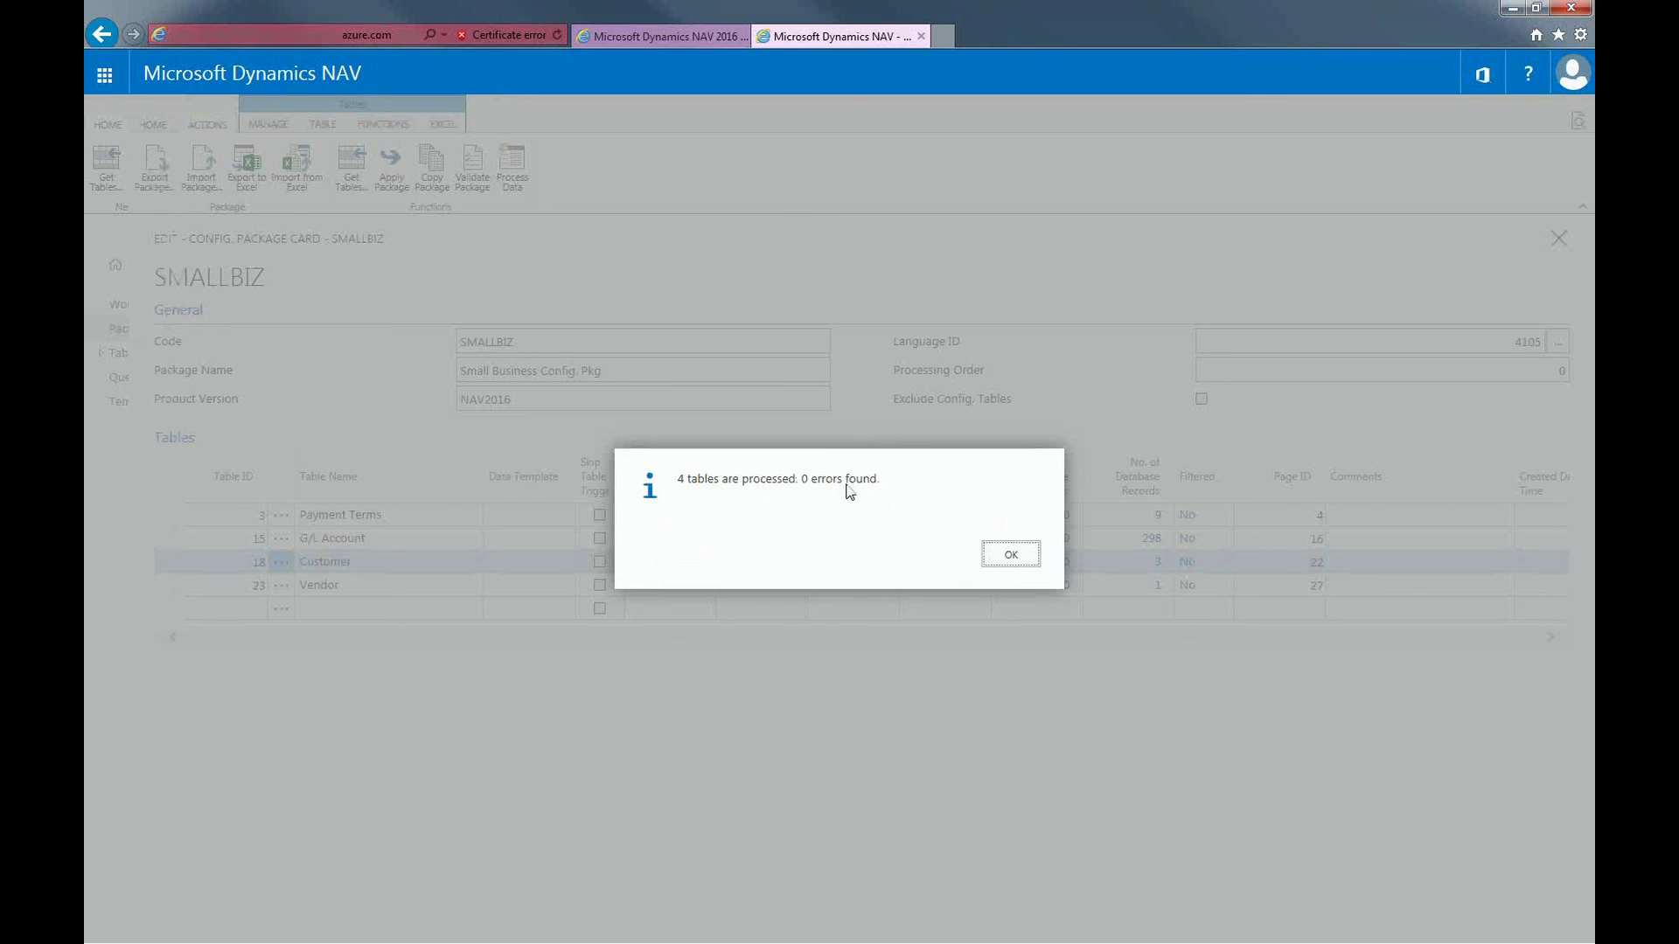
pyautogui.click(1030, 560)
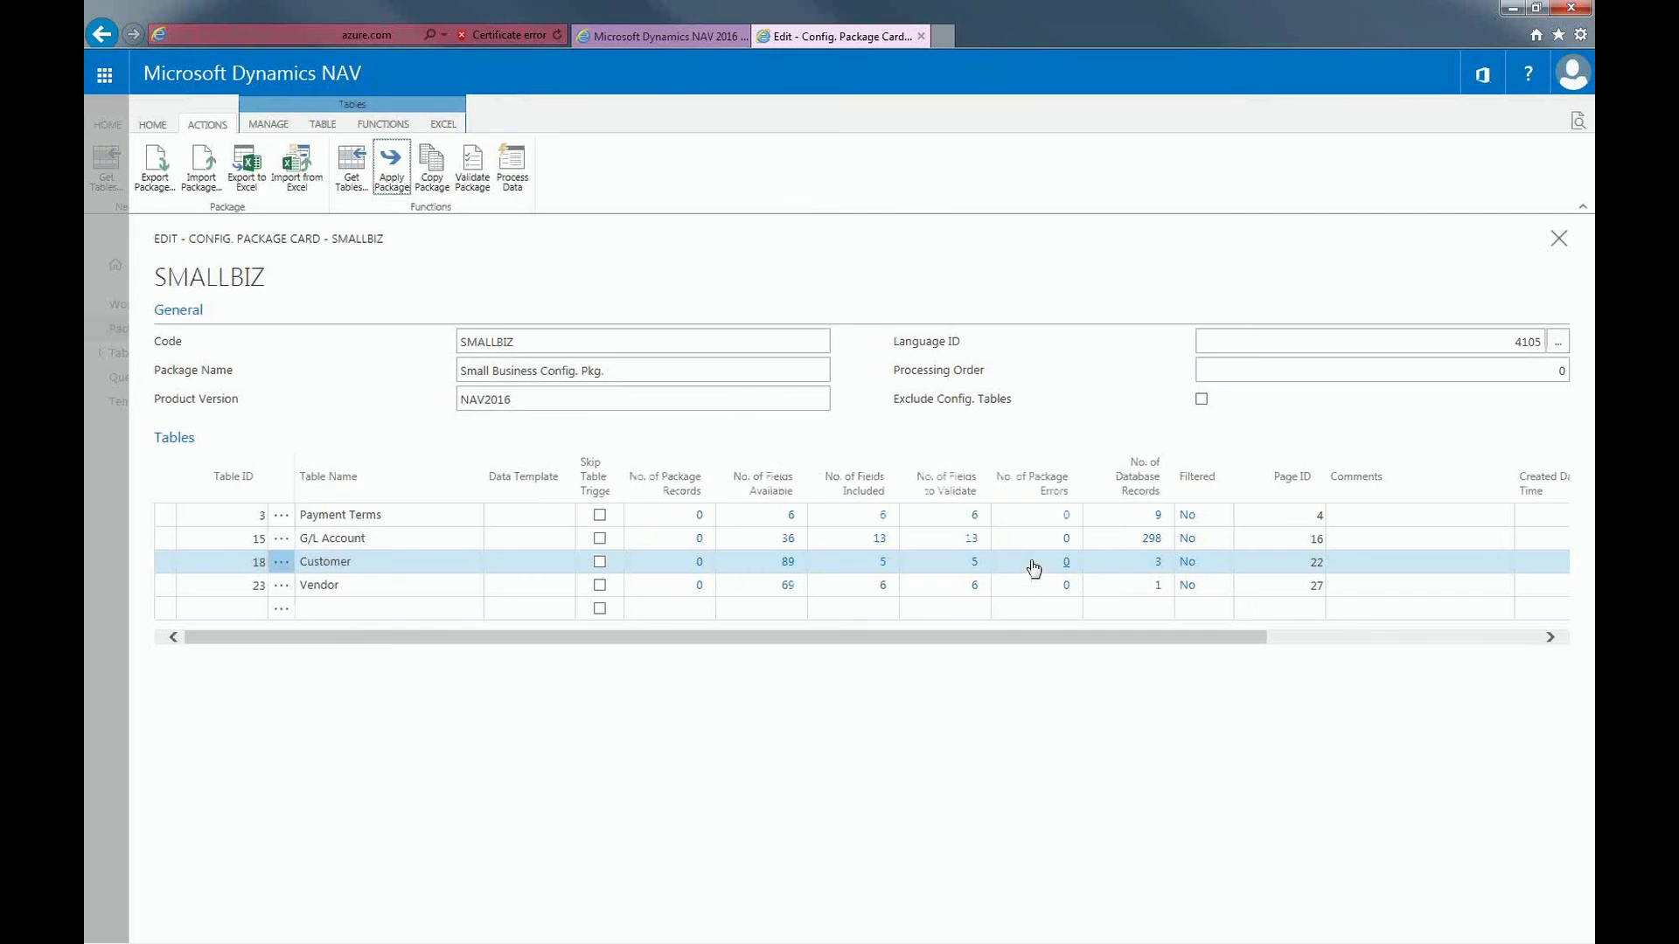
pyautogui.click(1578, 122)
pyautogui.write('pa')
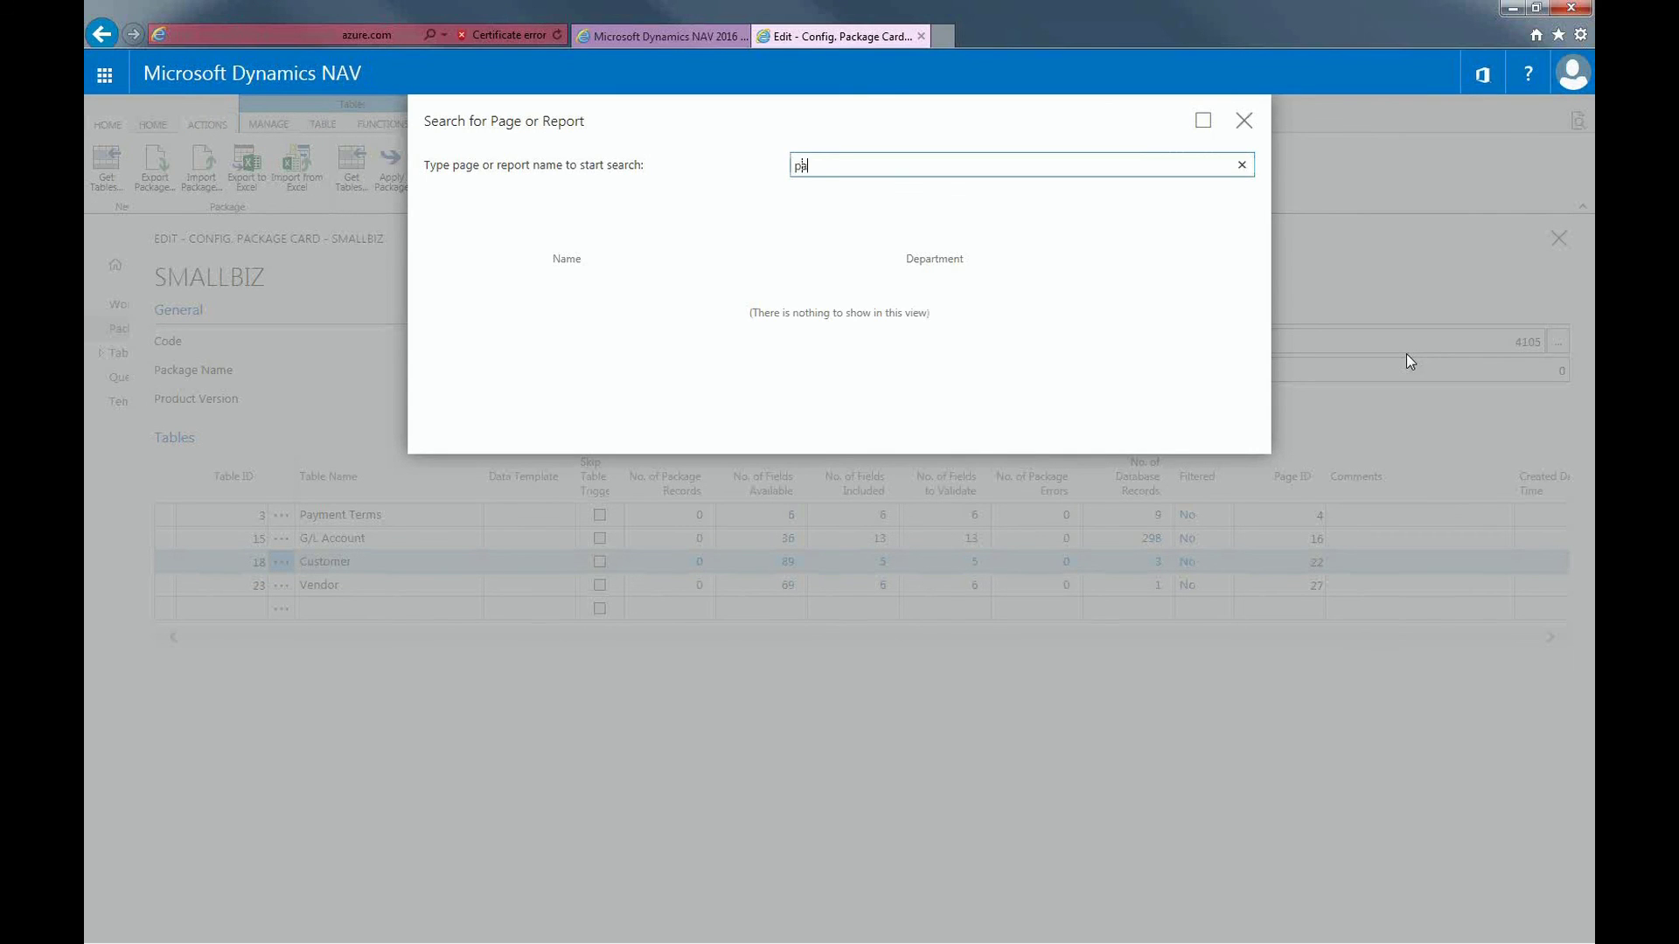
pyautogui.write('yment')
pyautogui.click(584, 439)
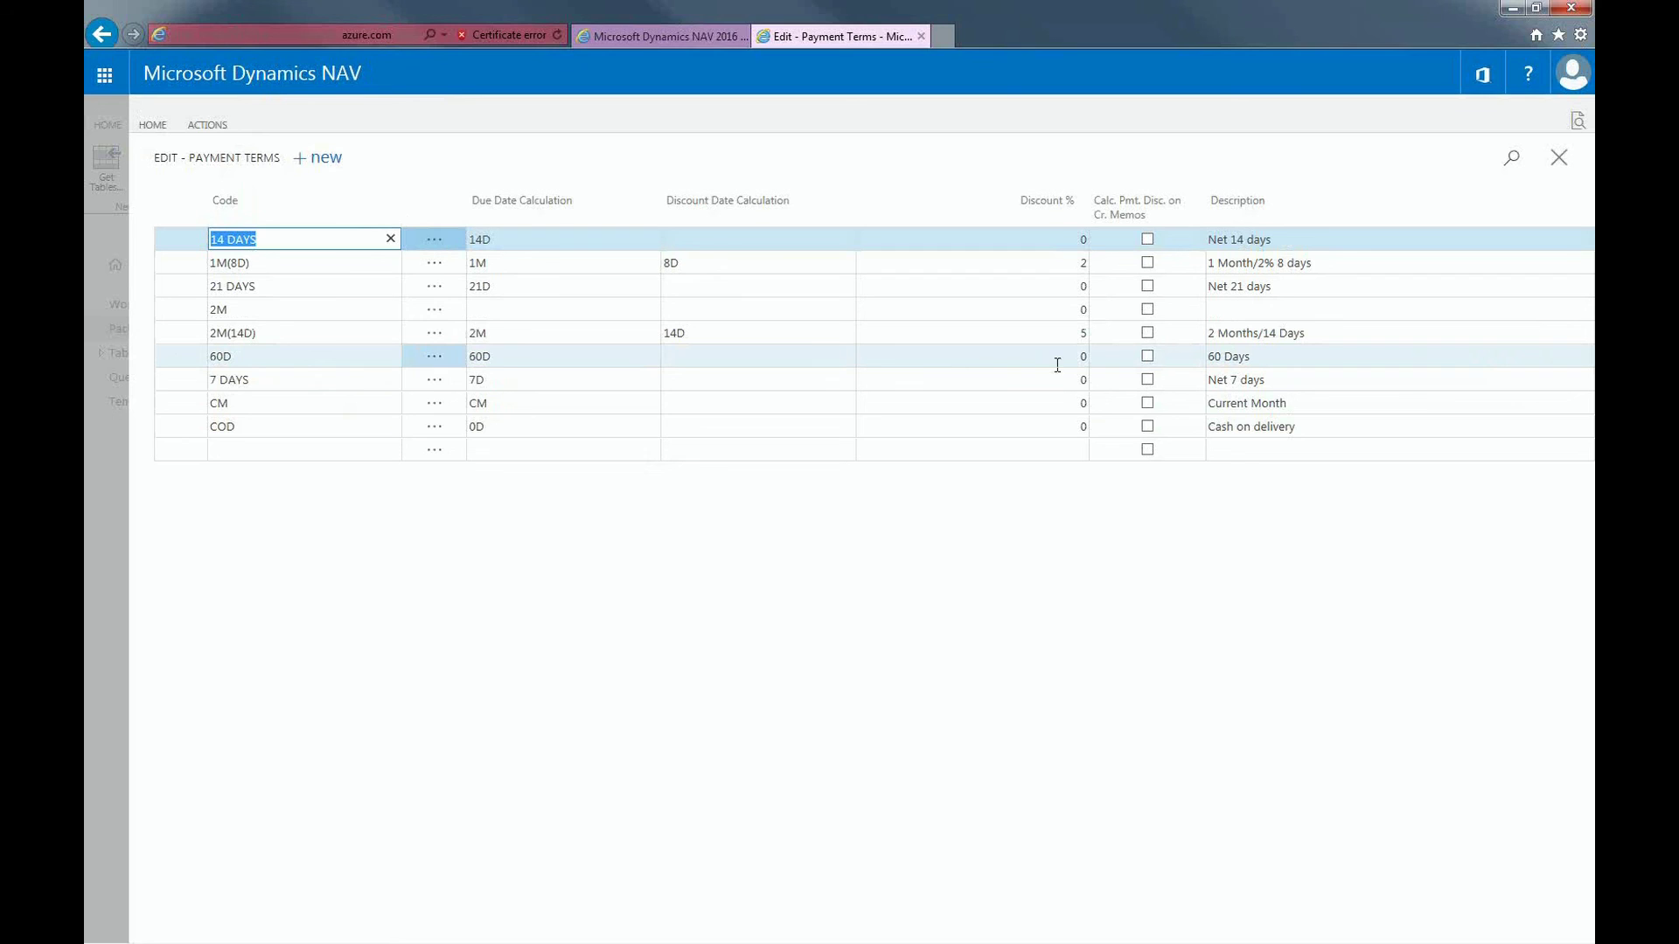
pyautogui.click(1575, 250)
pyautogui.press('Escape')
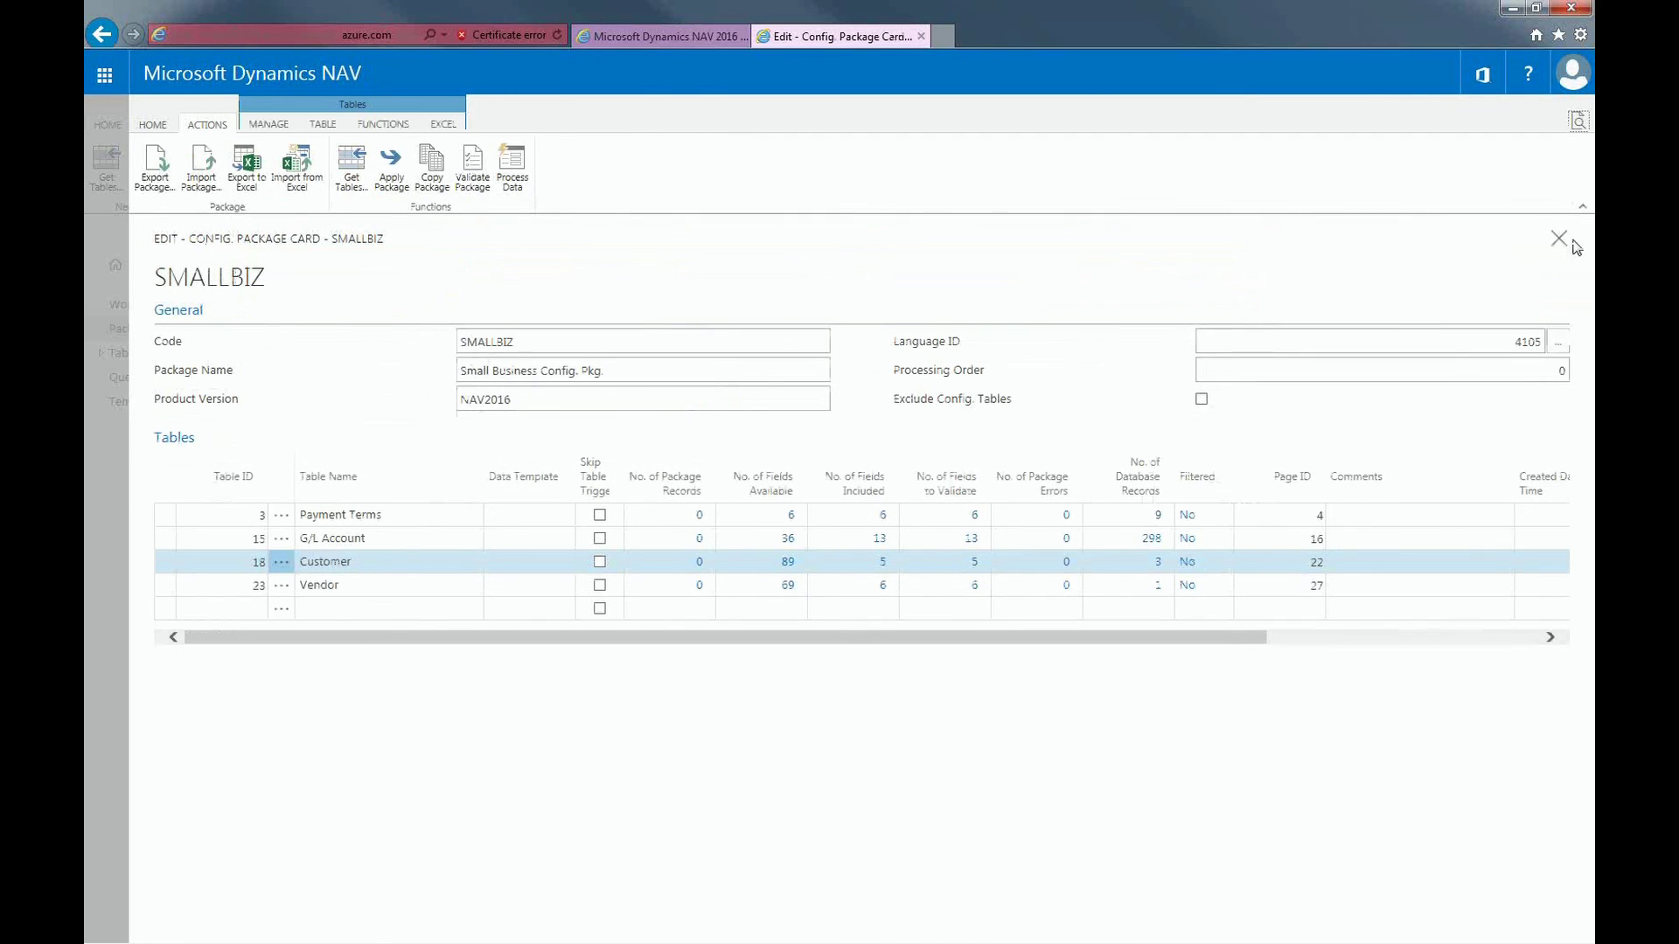
pyautogui.click(1559, 138)
pyautogui.write('chart of')
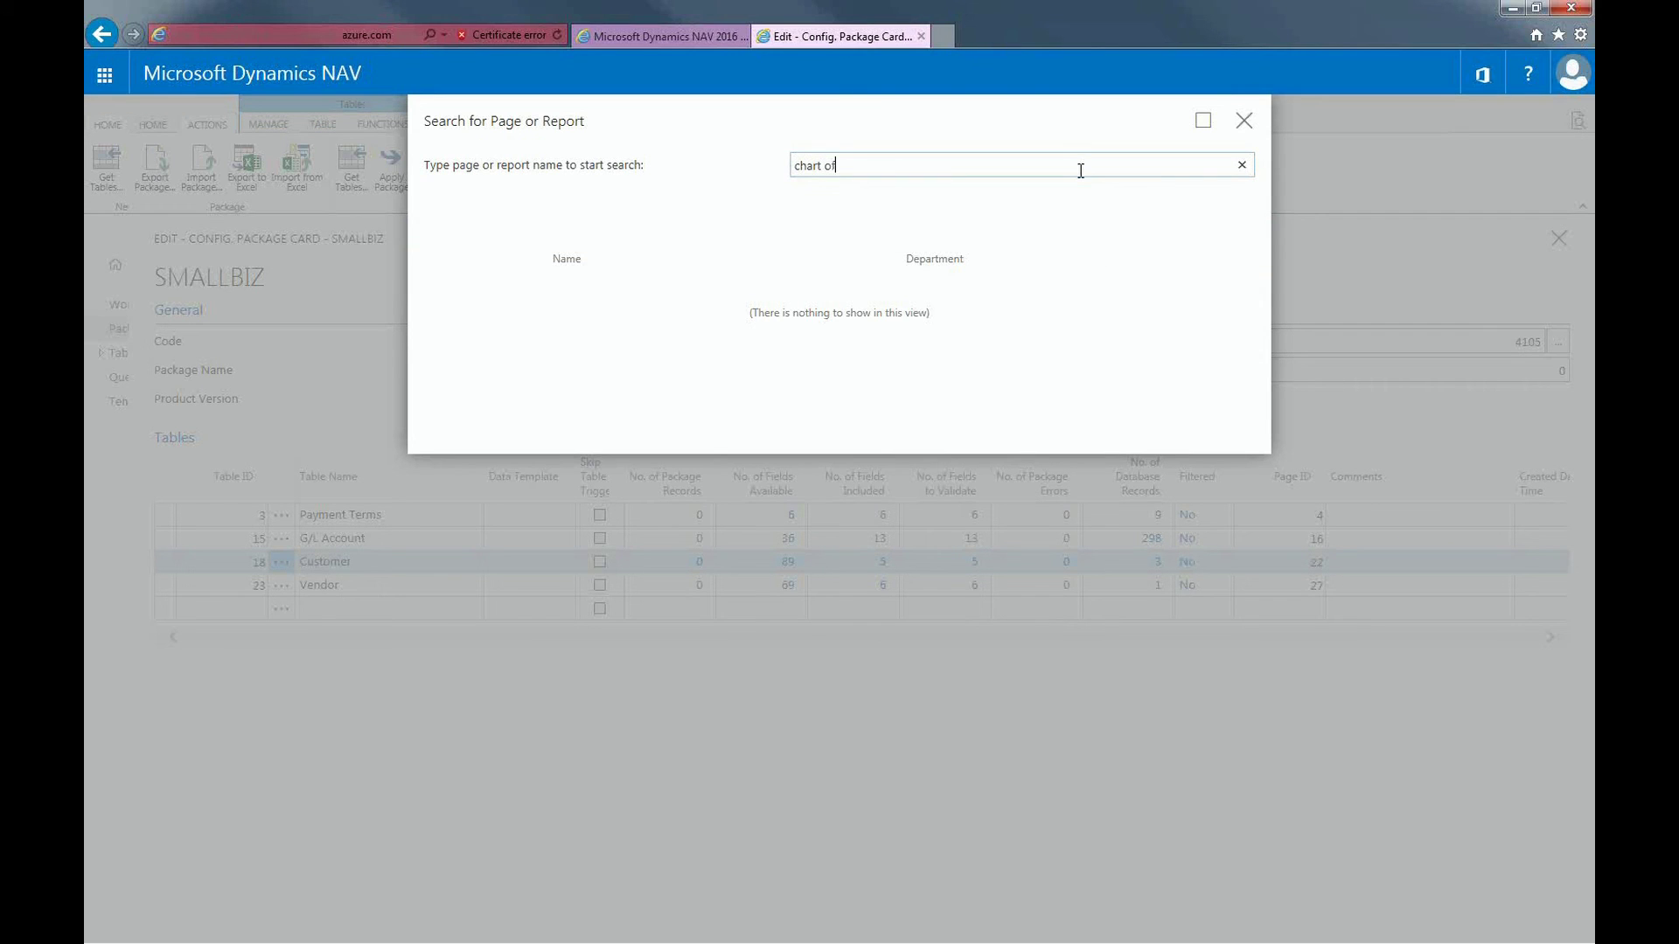
pyautogui.click(610, 307)
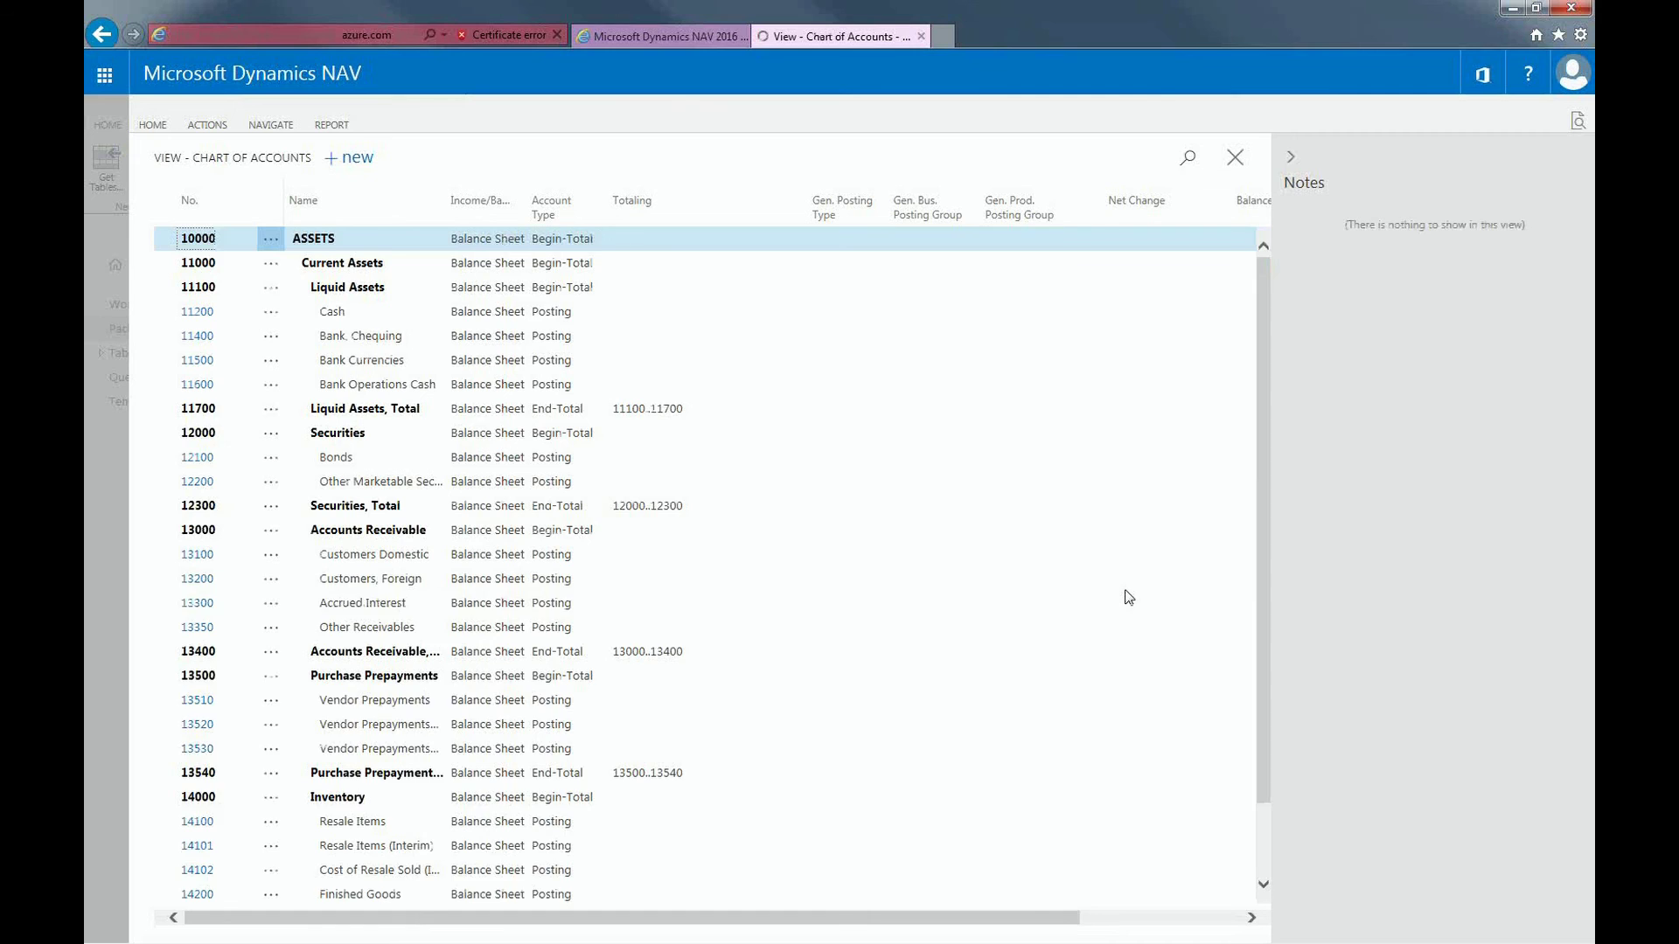
pyautogui.scroll(-6, 378, 511)
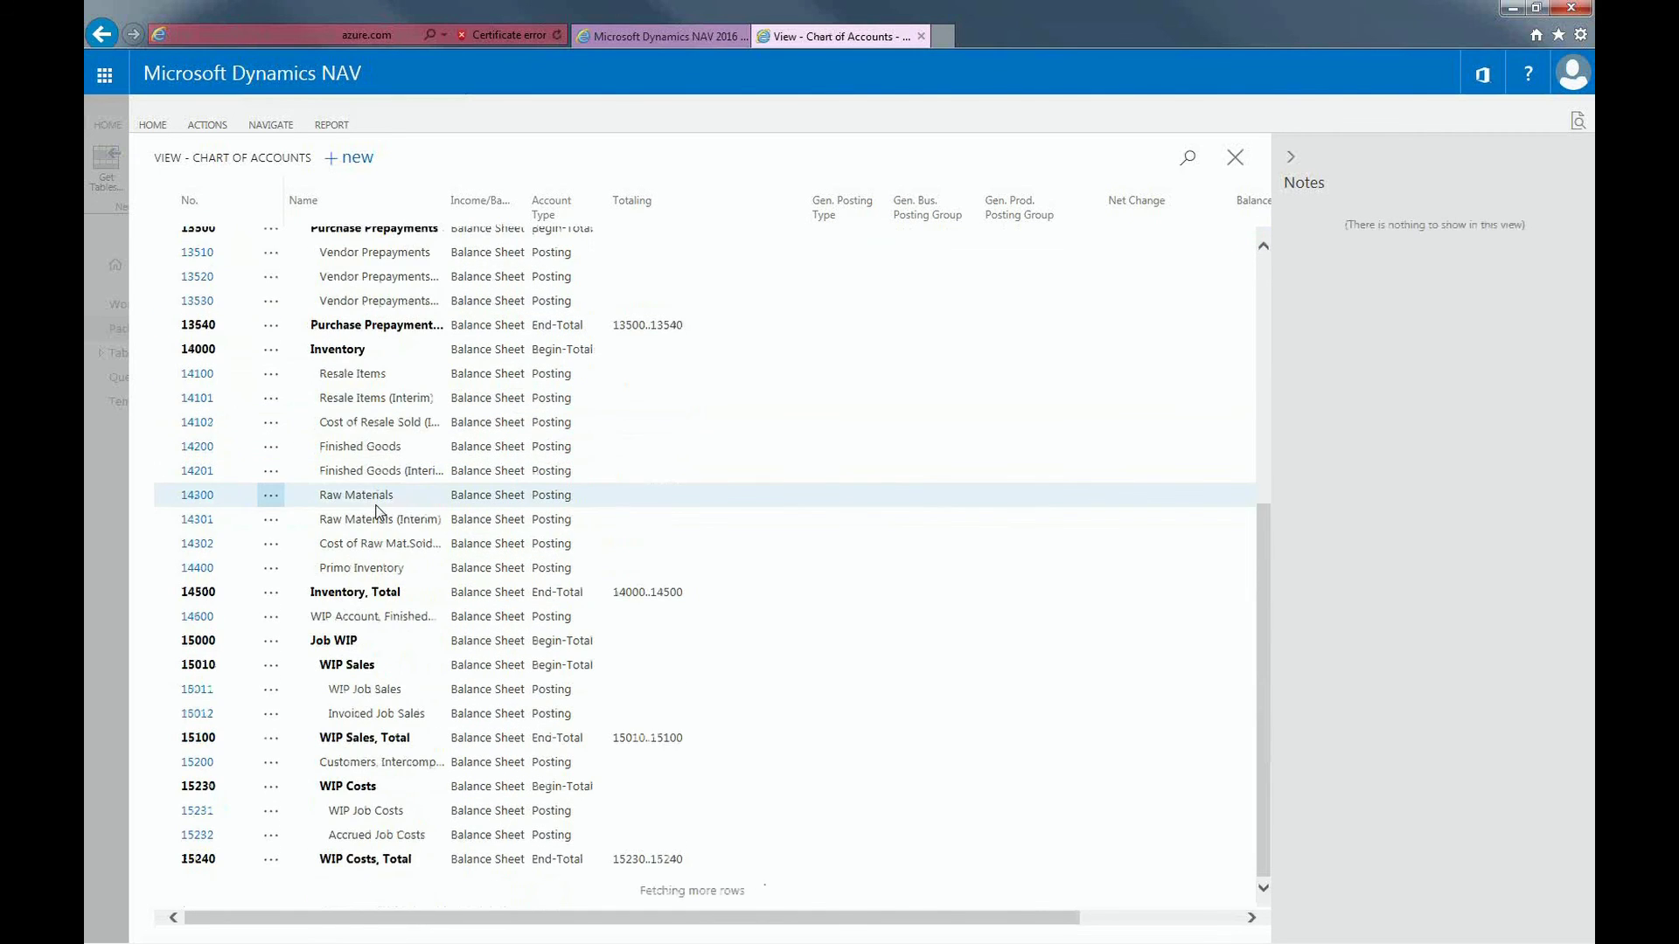
pyautogui.scroll(-6, 411, 529)
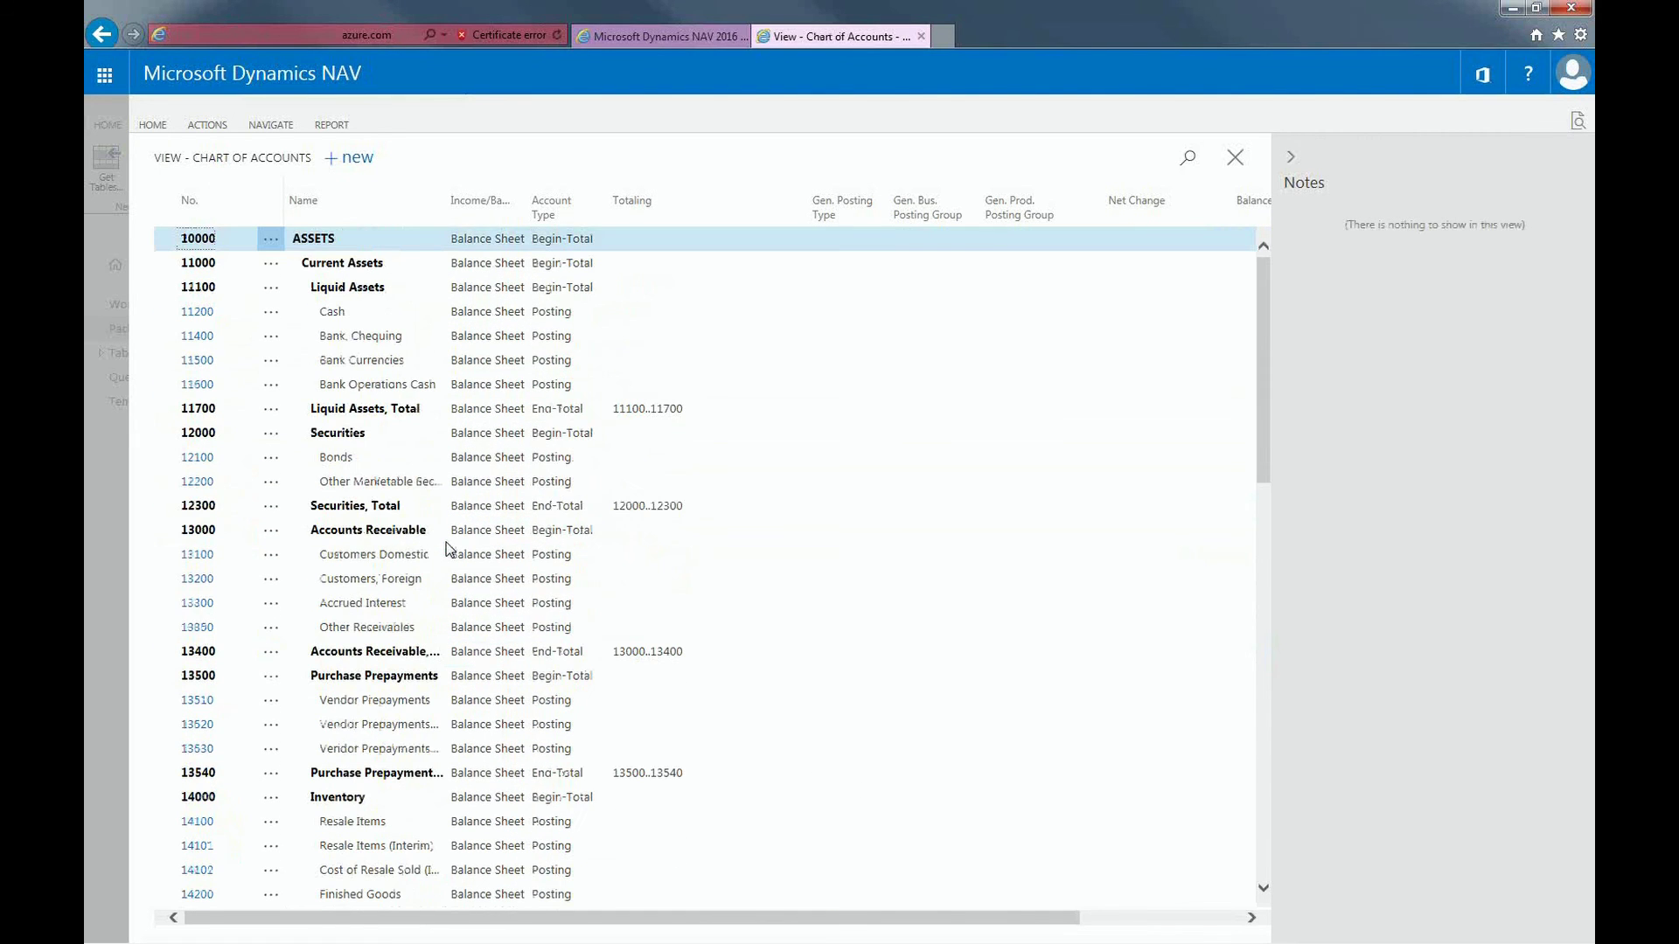
pyautogui.click(1235, 157)
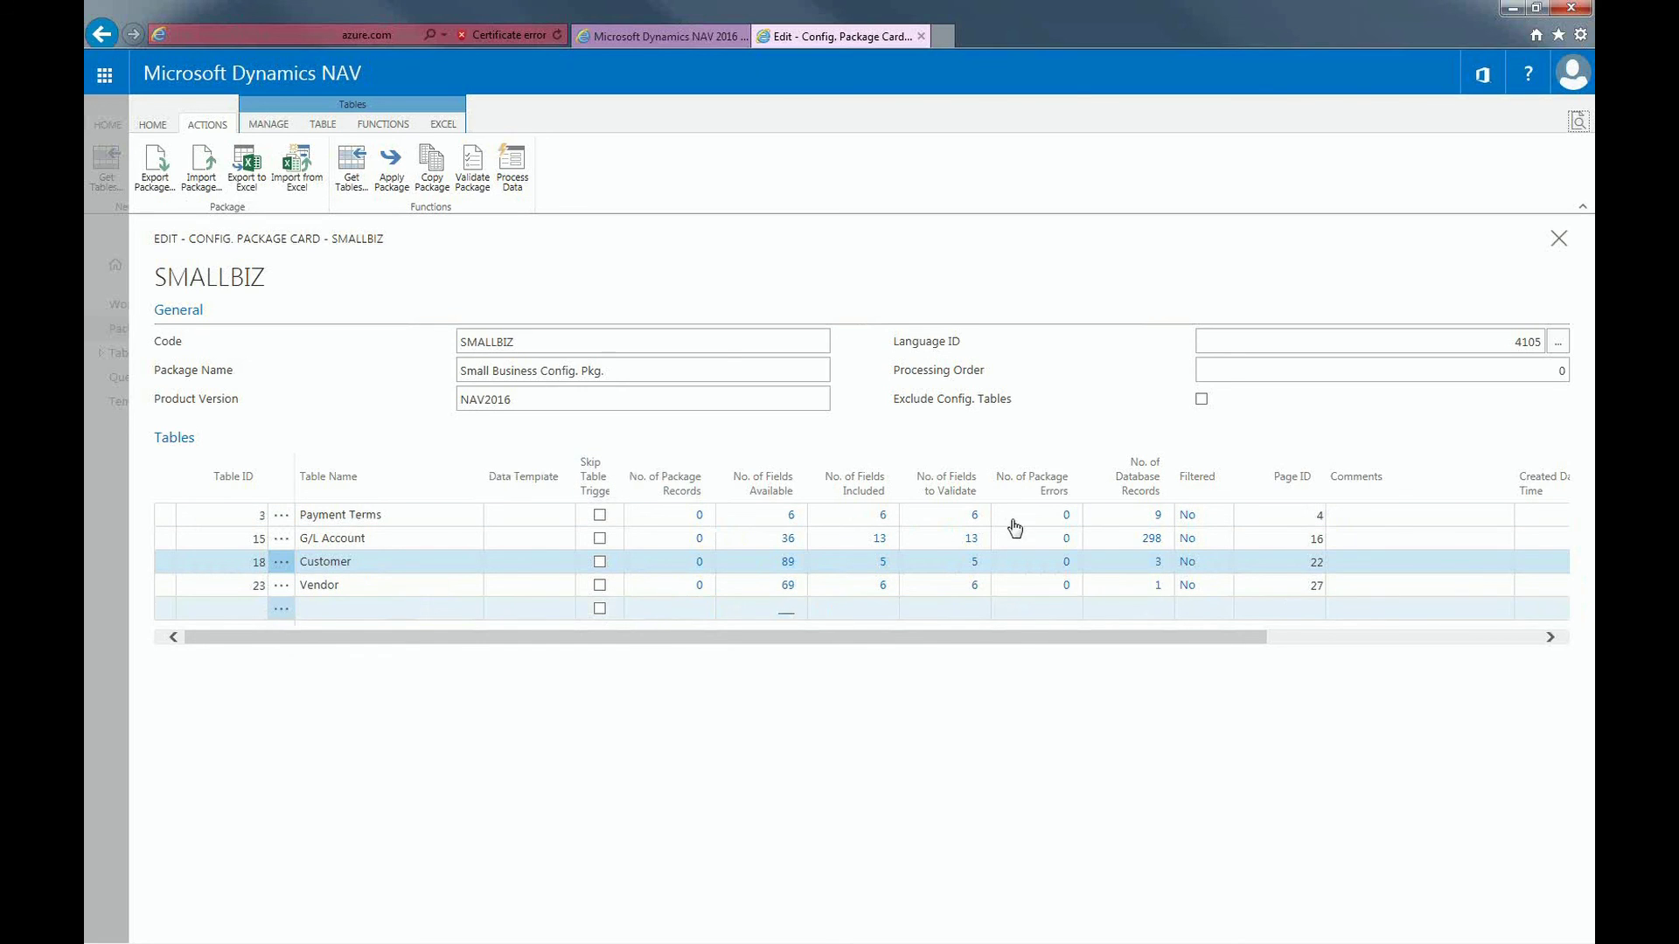
# Close the SMALLBIZ Config. Package Card to get back to the Packages list.
pyautogui.click(1558, 241)
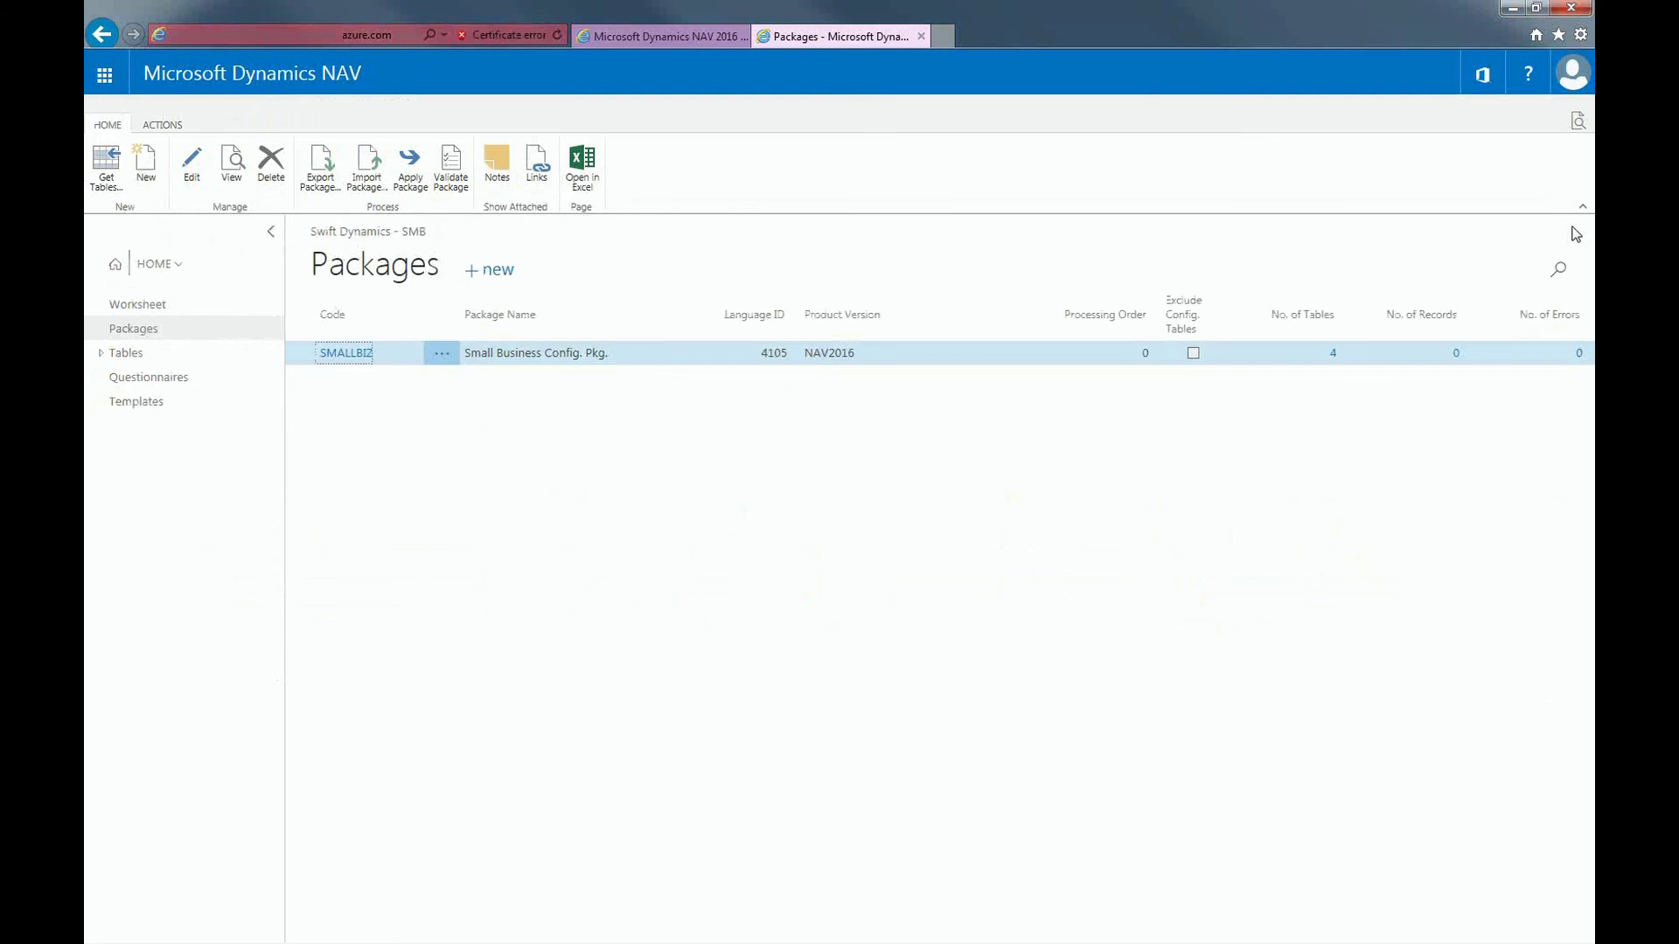